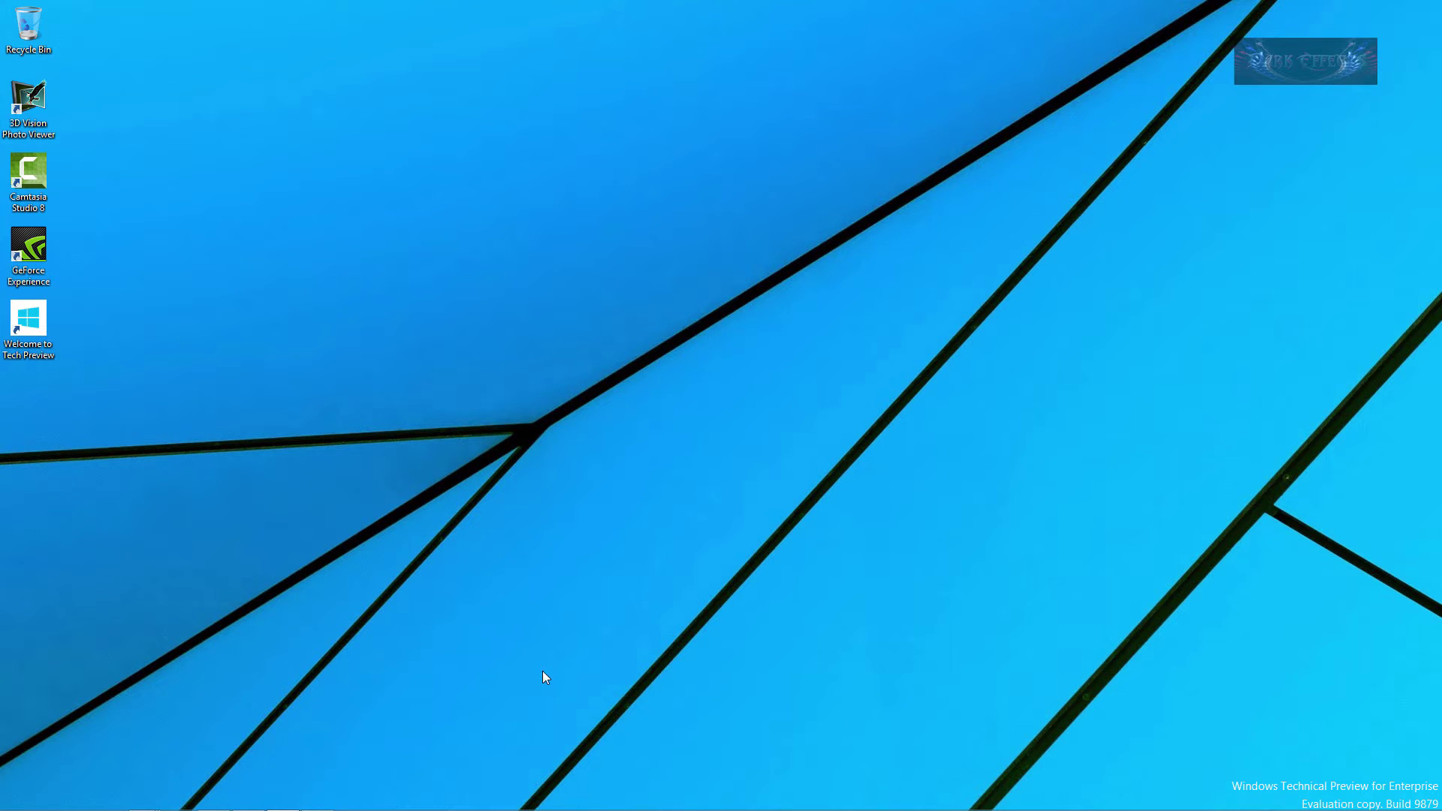
- Search the Start menu for 'network'
mouse_move(36, 807)
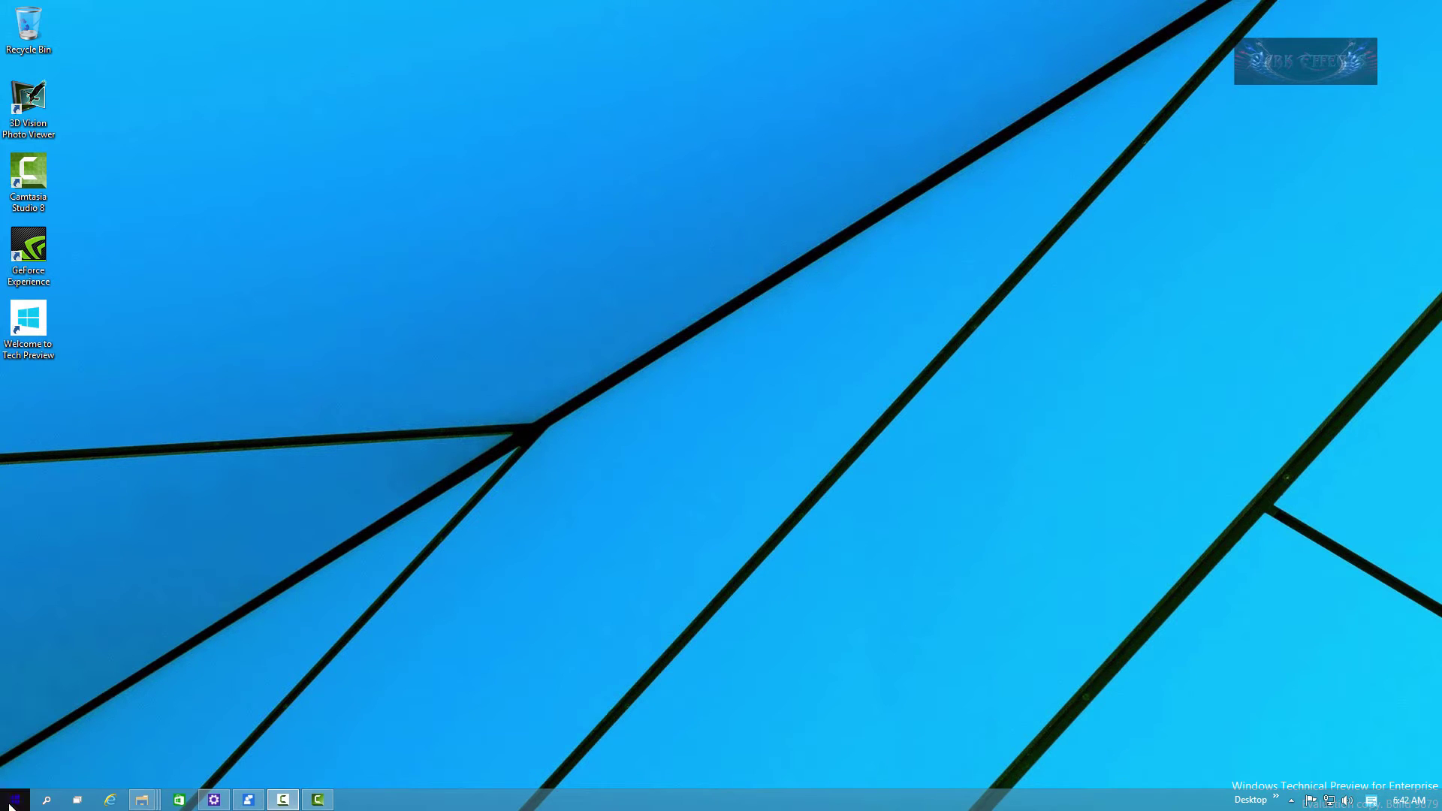
click(13, 804)
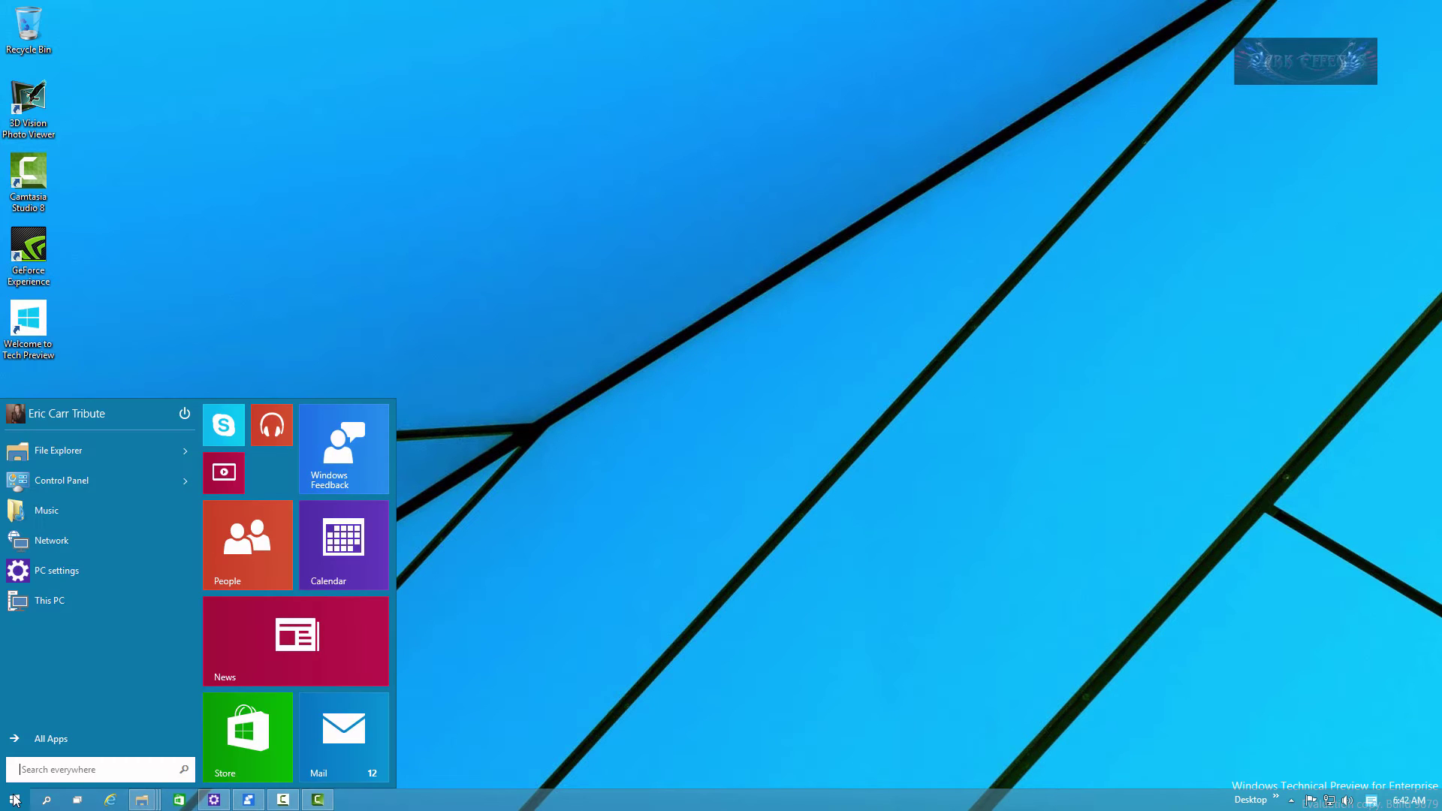
text(network)
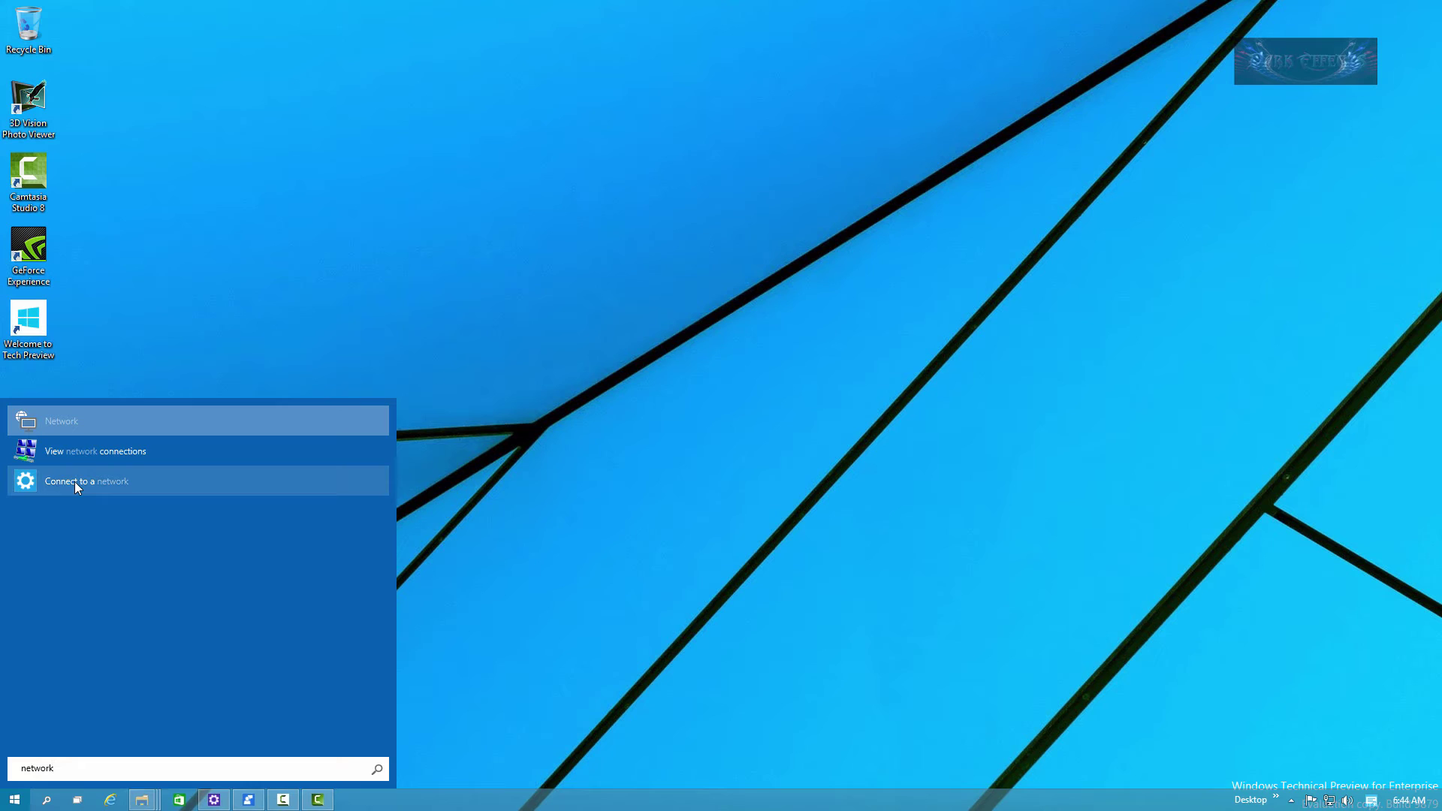
- Open 'Connect to a network', then view the Proxy and HomeGroup pages in PC settings
click(76, 487)
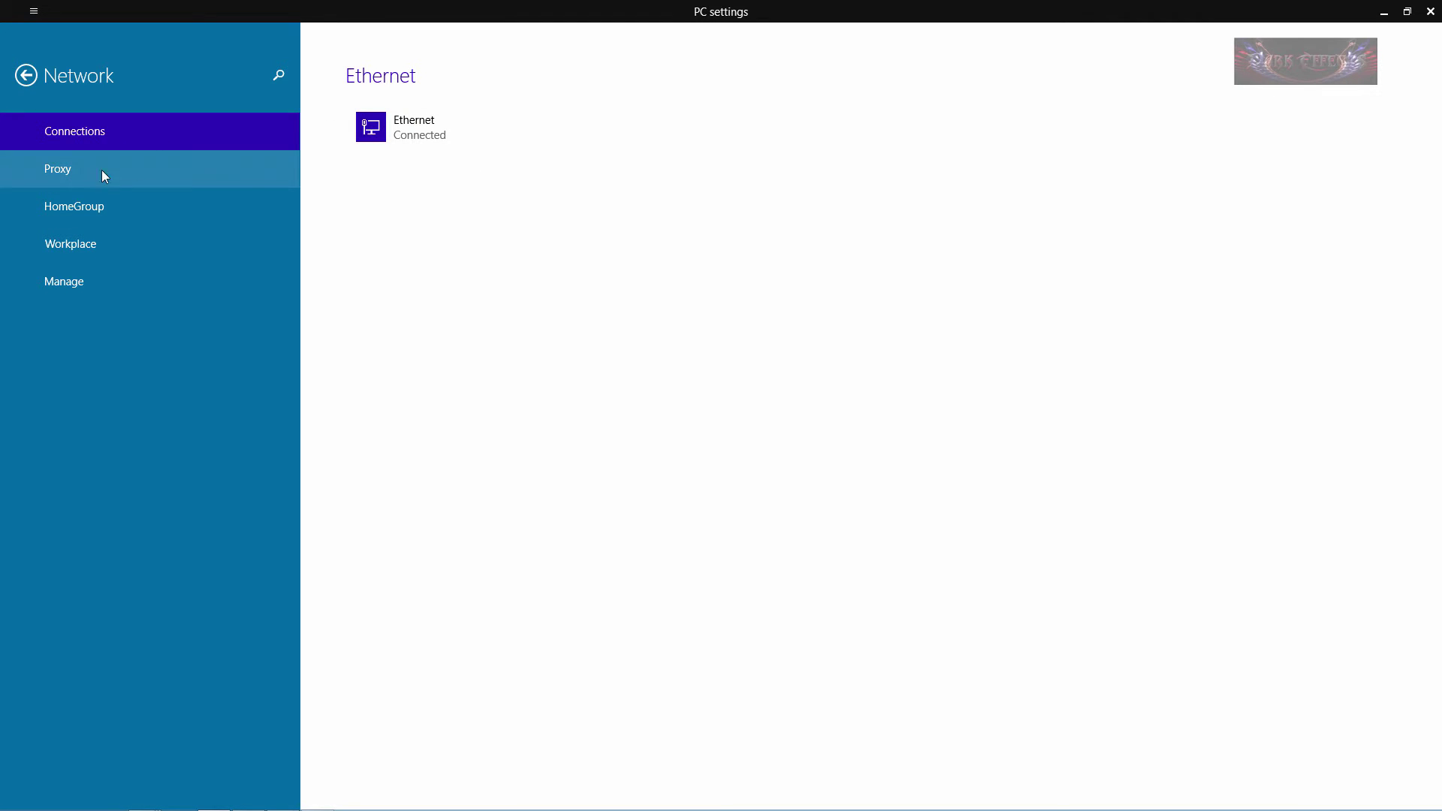
click(142, 182)
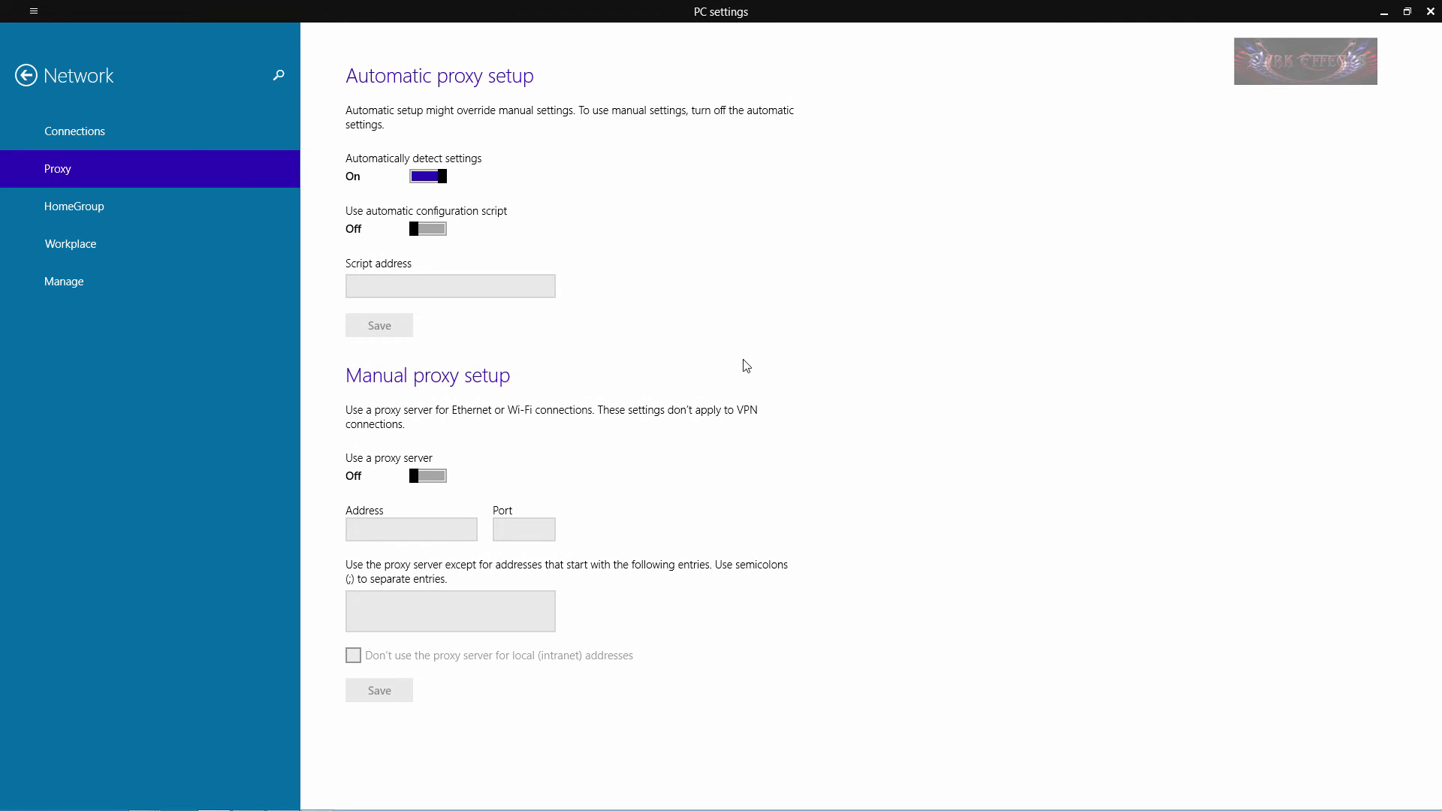
click(79, 205)
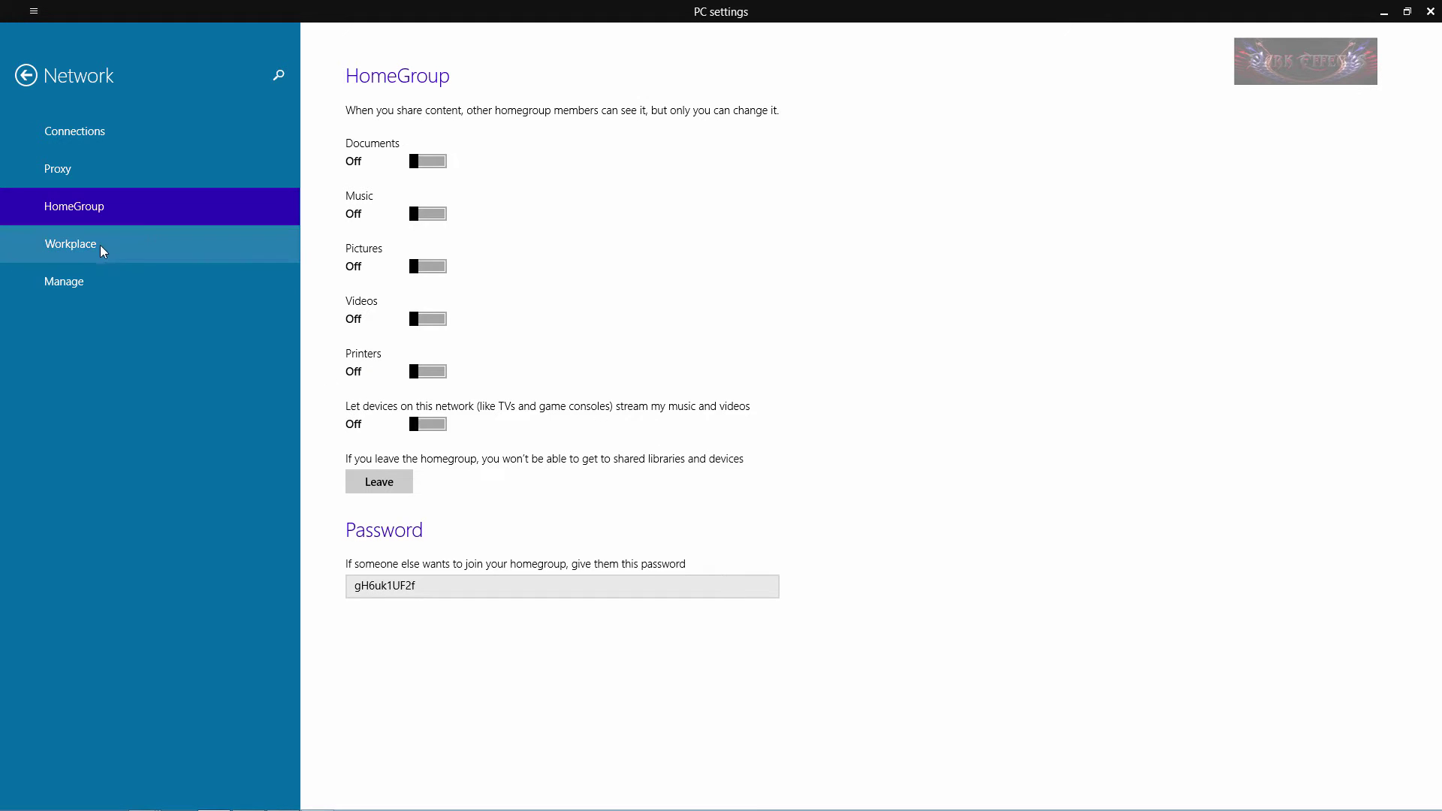
- View the Workplace page, then the Manage page listing Ethernet as Connected
click(77, 252)
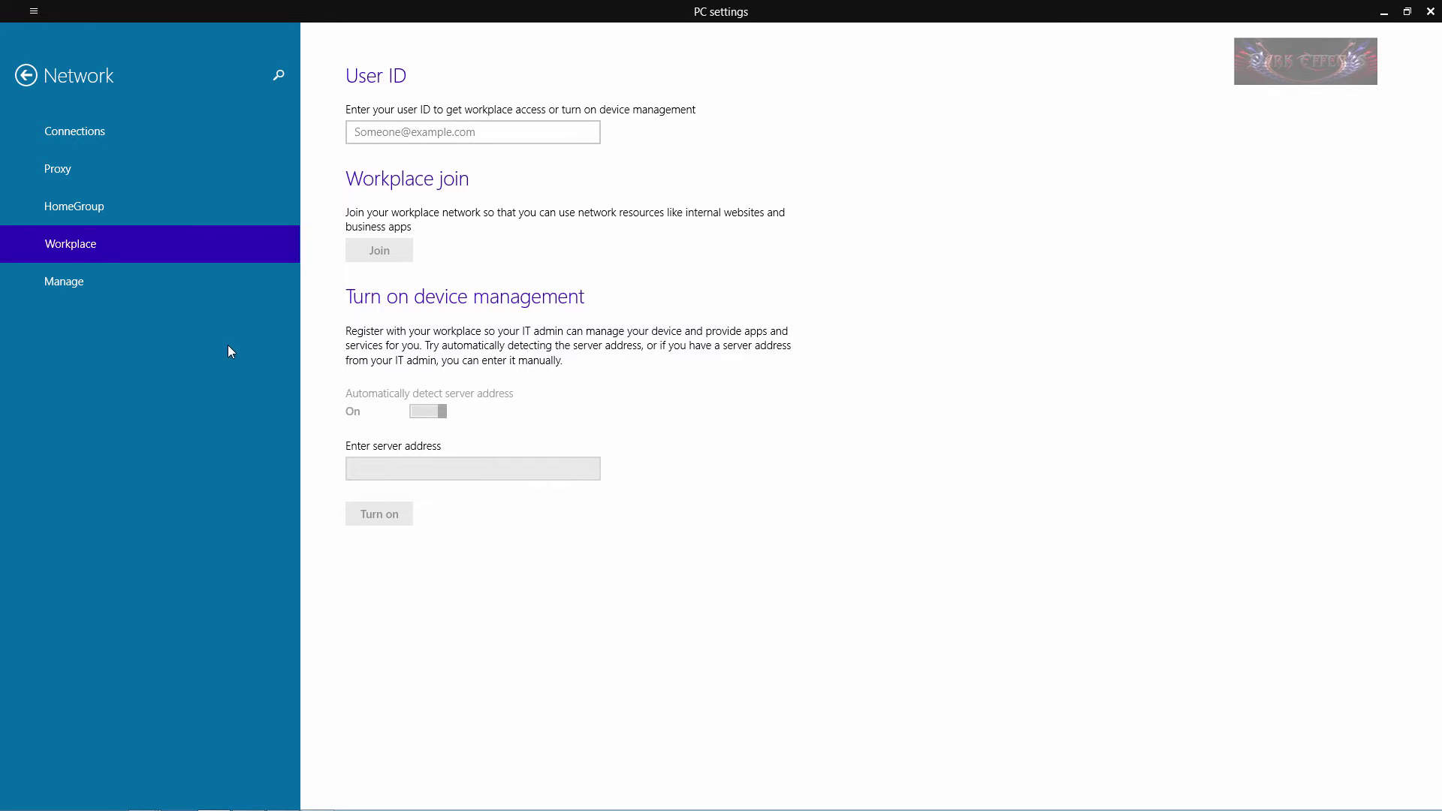
click(52, 278)
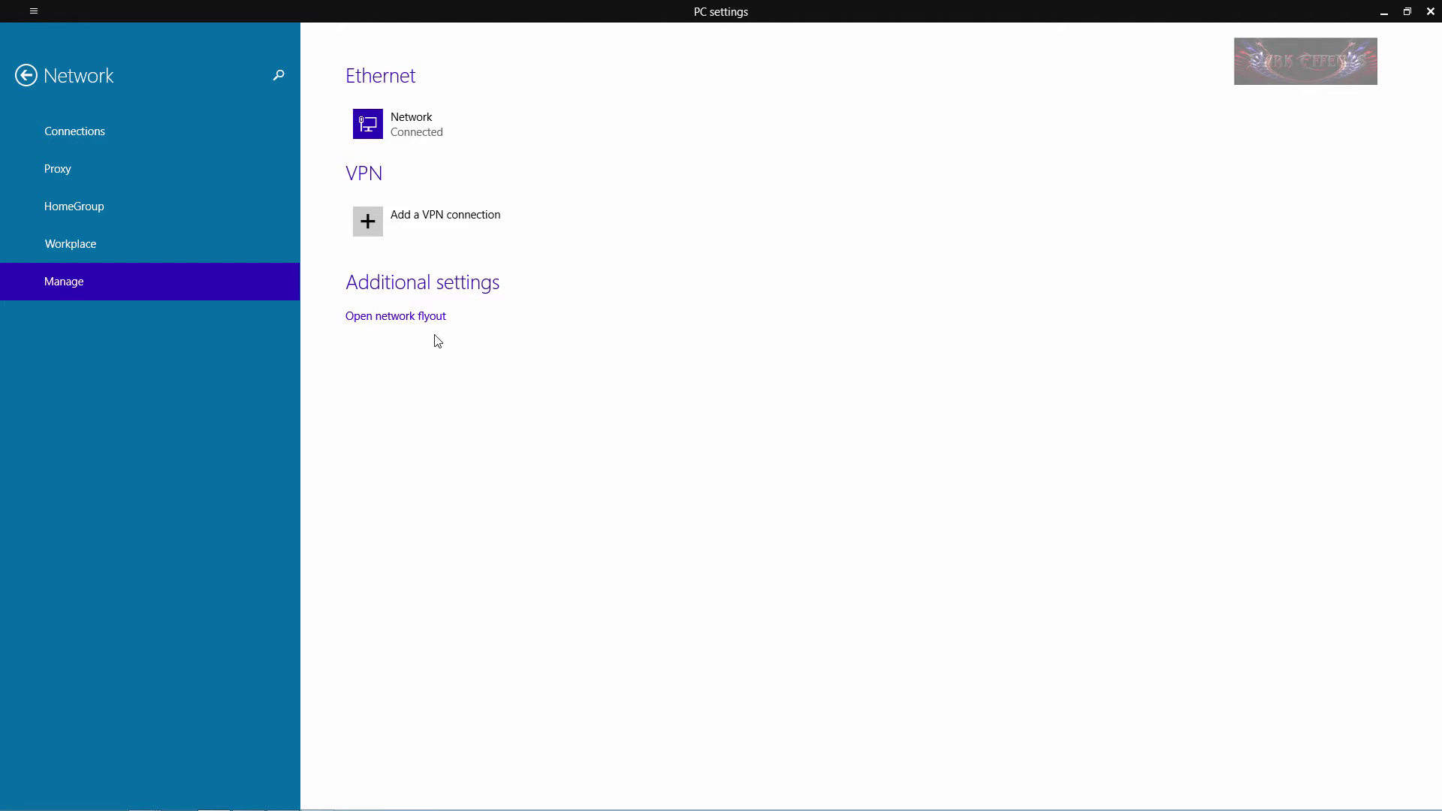
- Check the network flyout, then search 'ip' to show the Ethernet IPv4 address 192.168.2.8
click(383, 319)
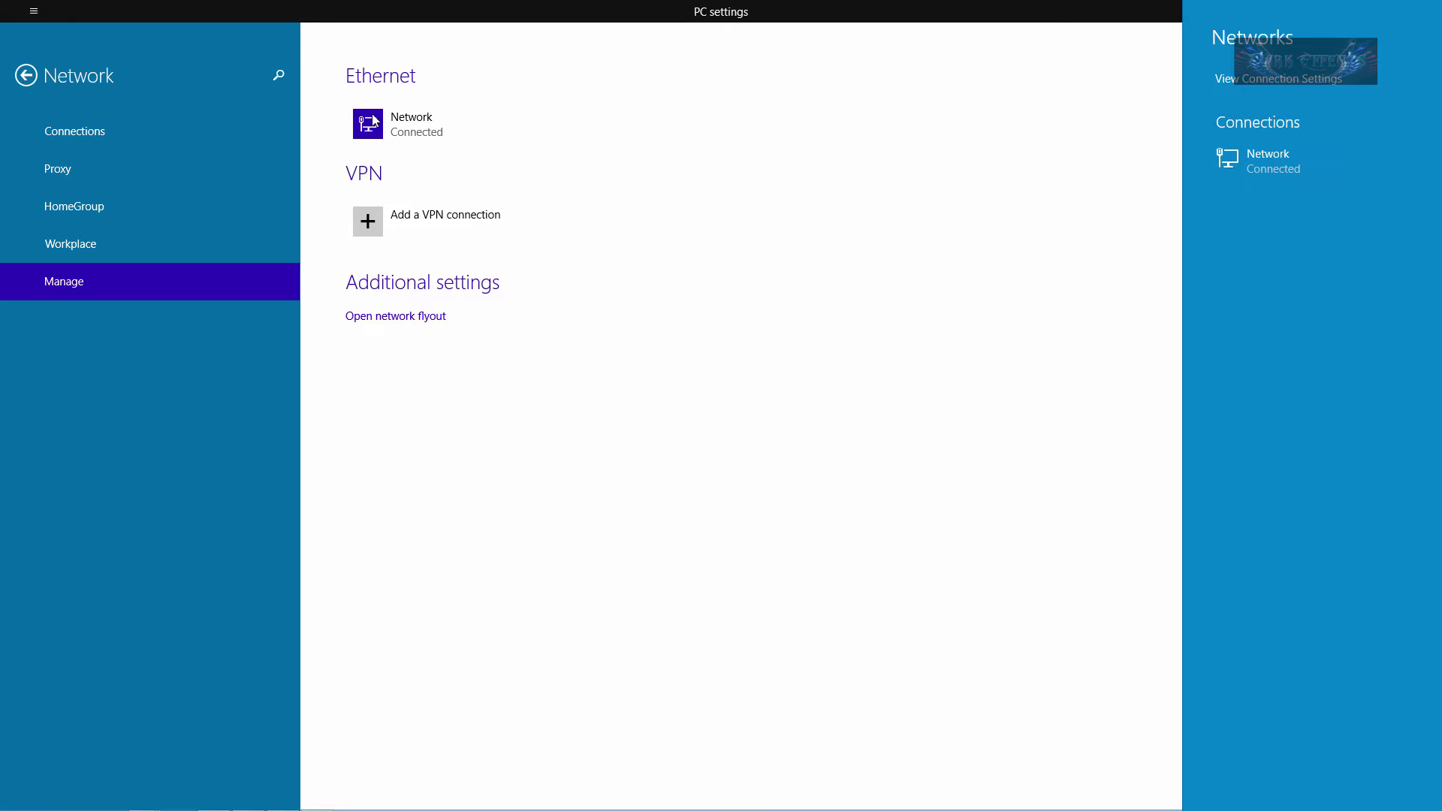
click(1284, 80)
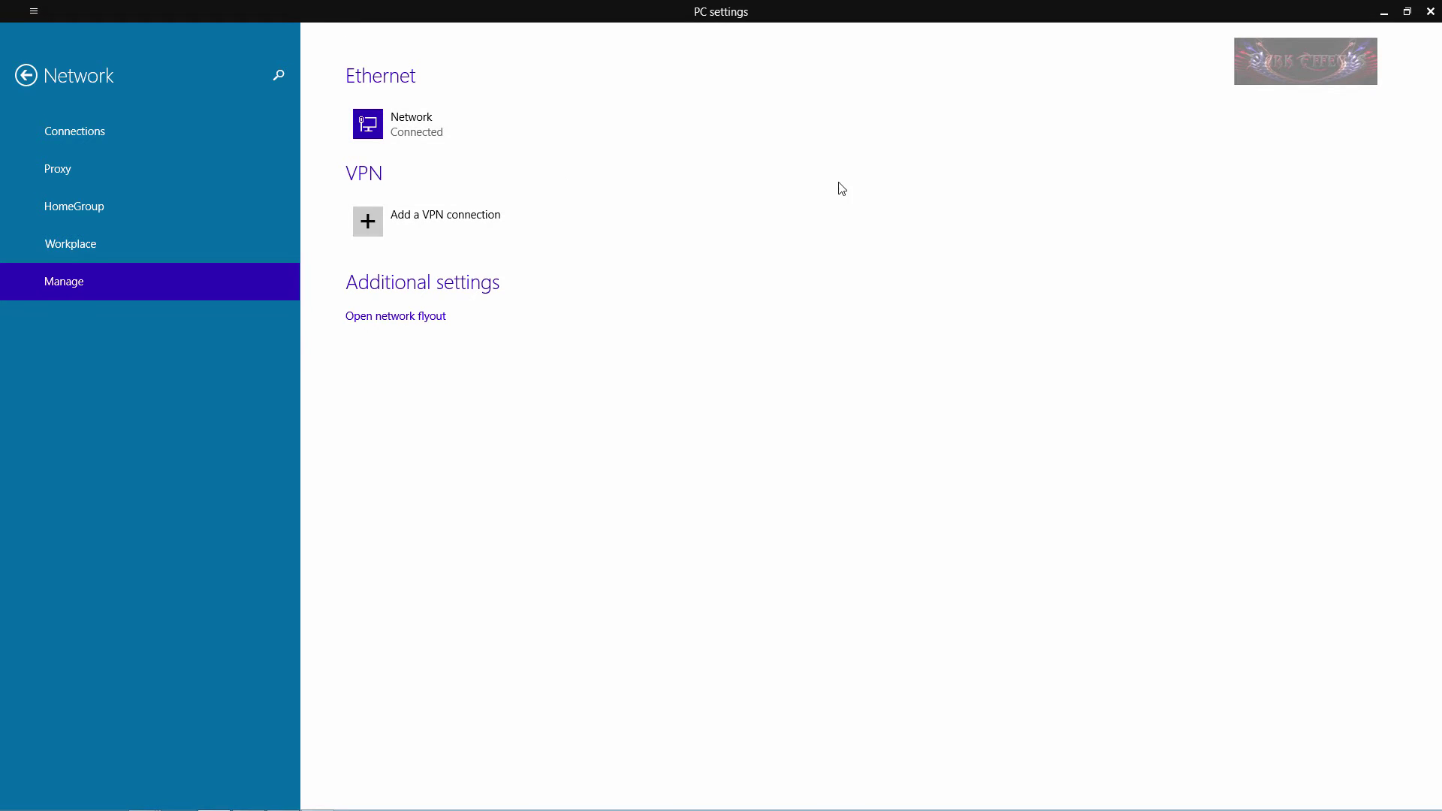
click(280, 75)
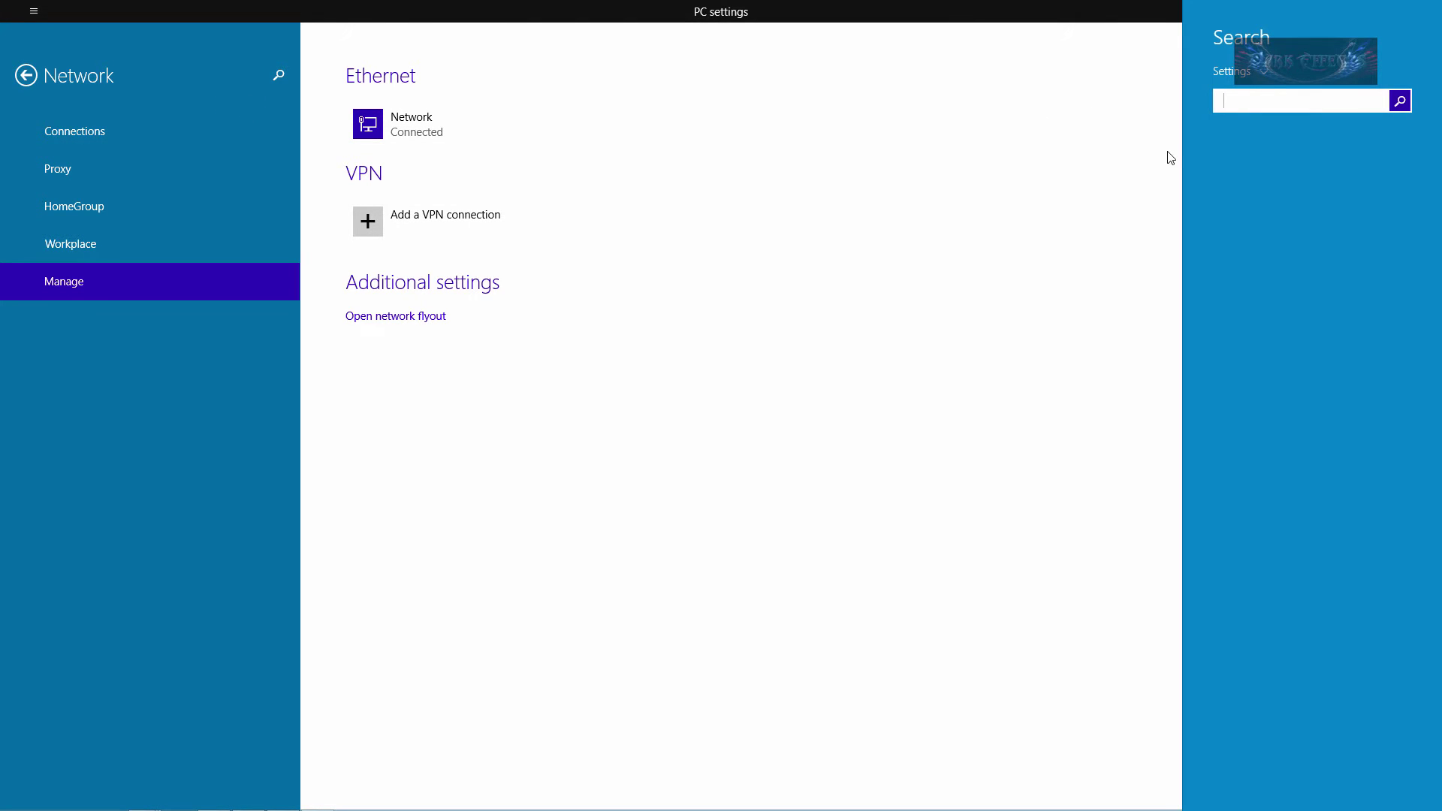
key(Return)
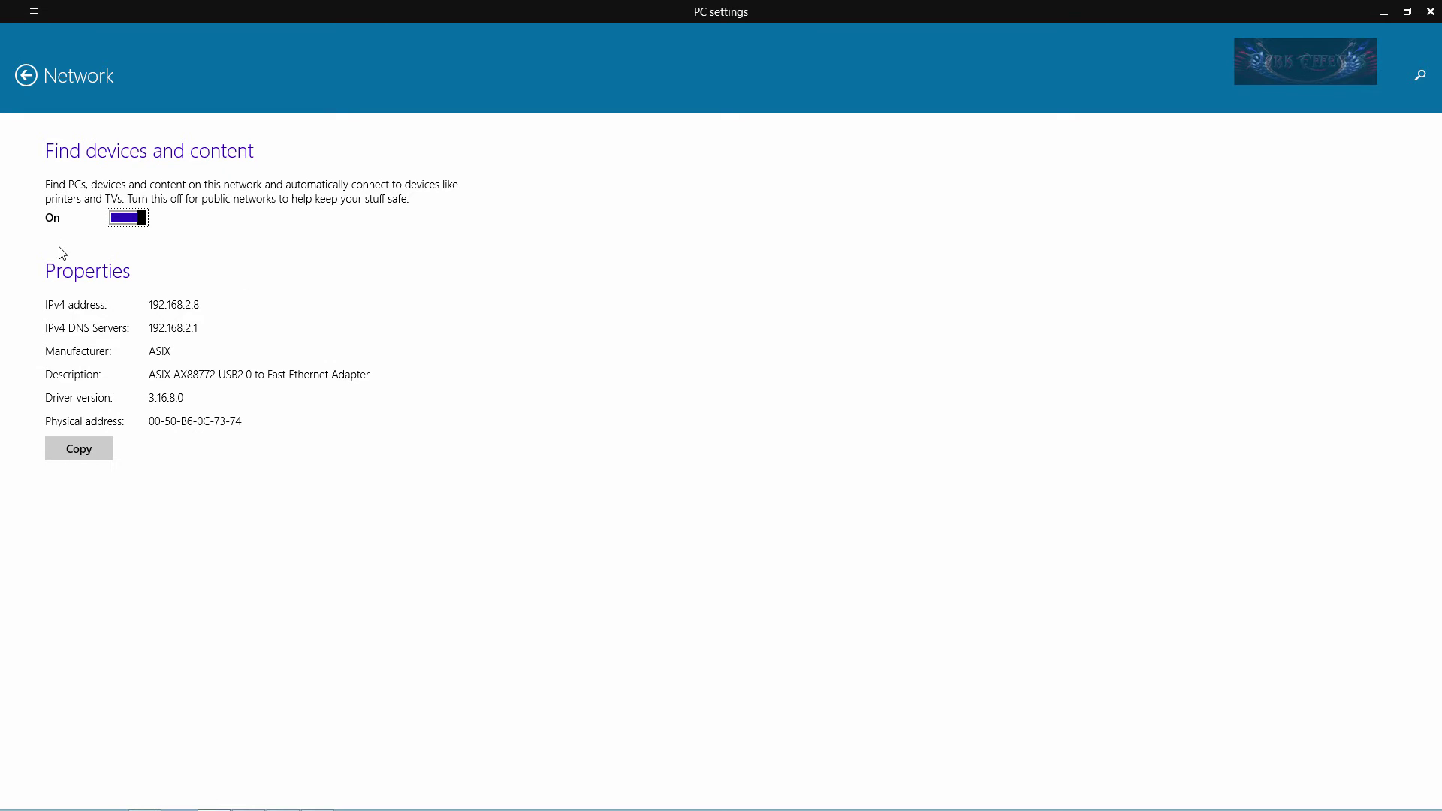
- Close PC settings and open the Network and Sharing Center from the Start menu's Network entry
click(28, 81)
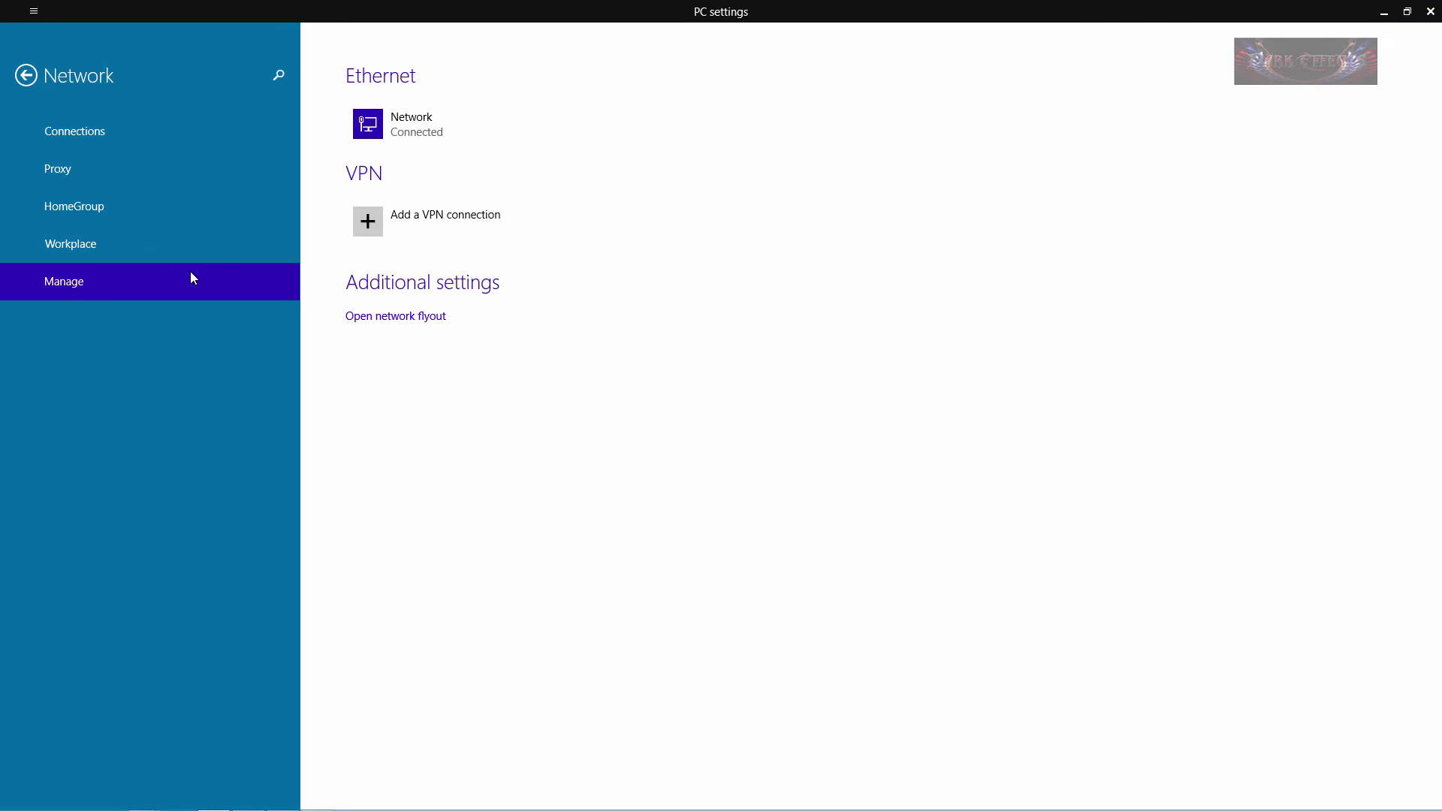
click(1430, 13)
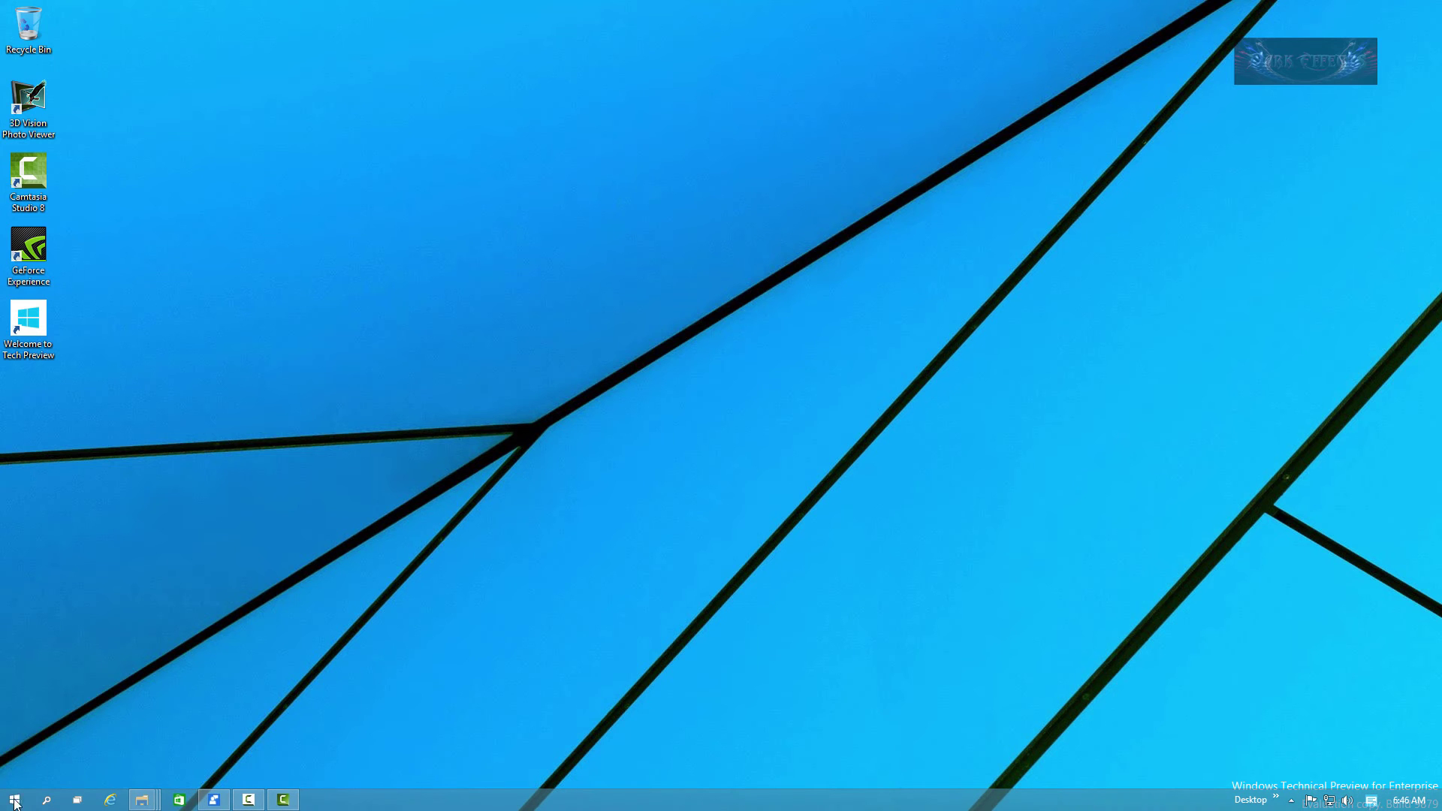
click(15, 802)
right_click(54, 538)
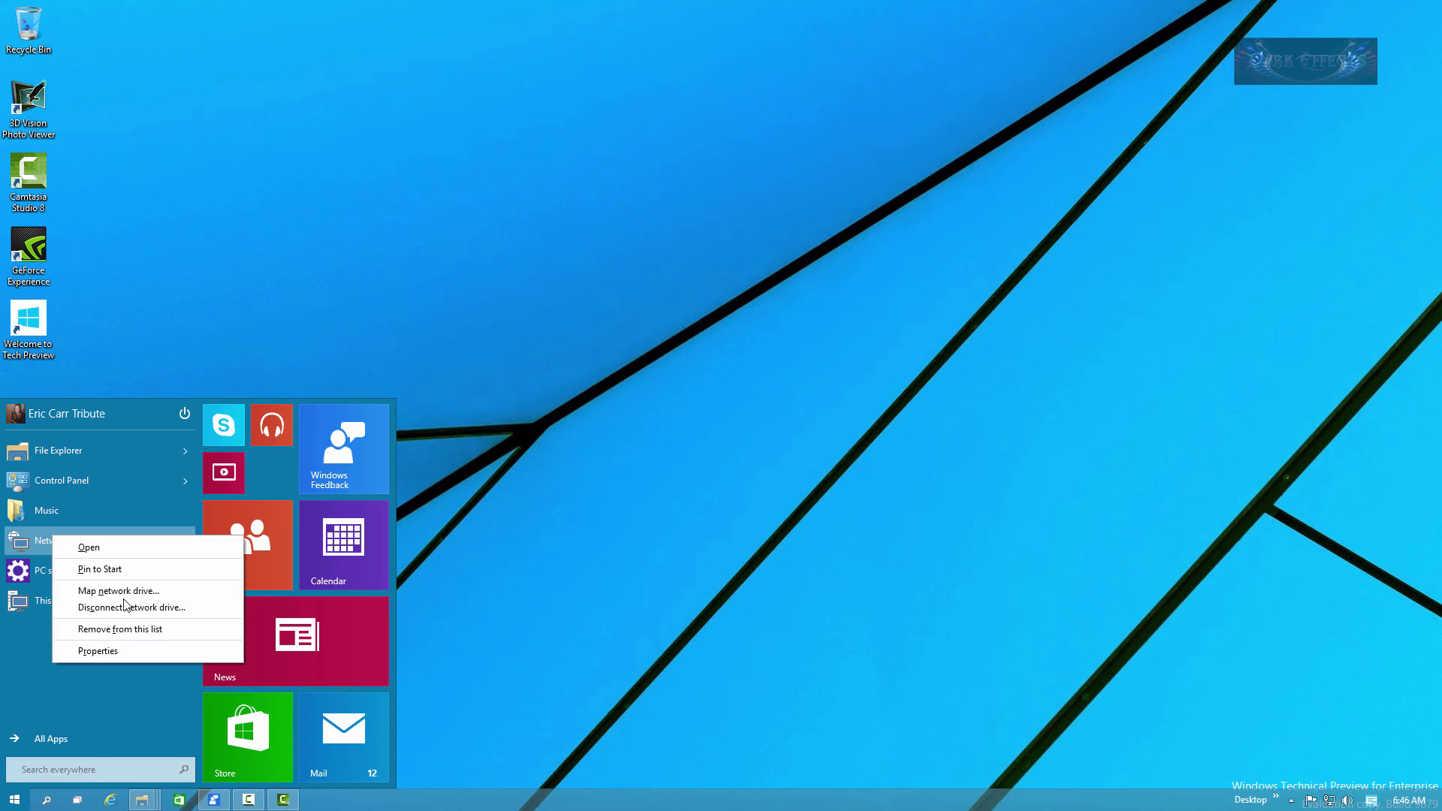
click(105, 650)
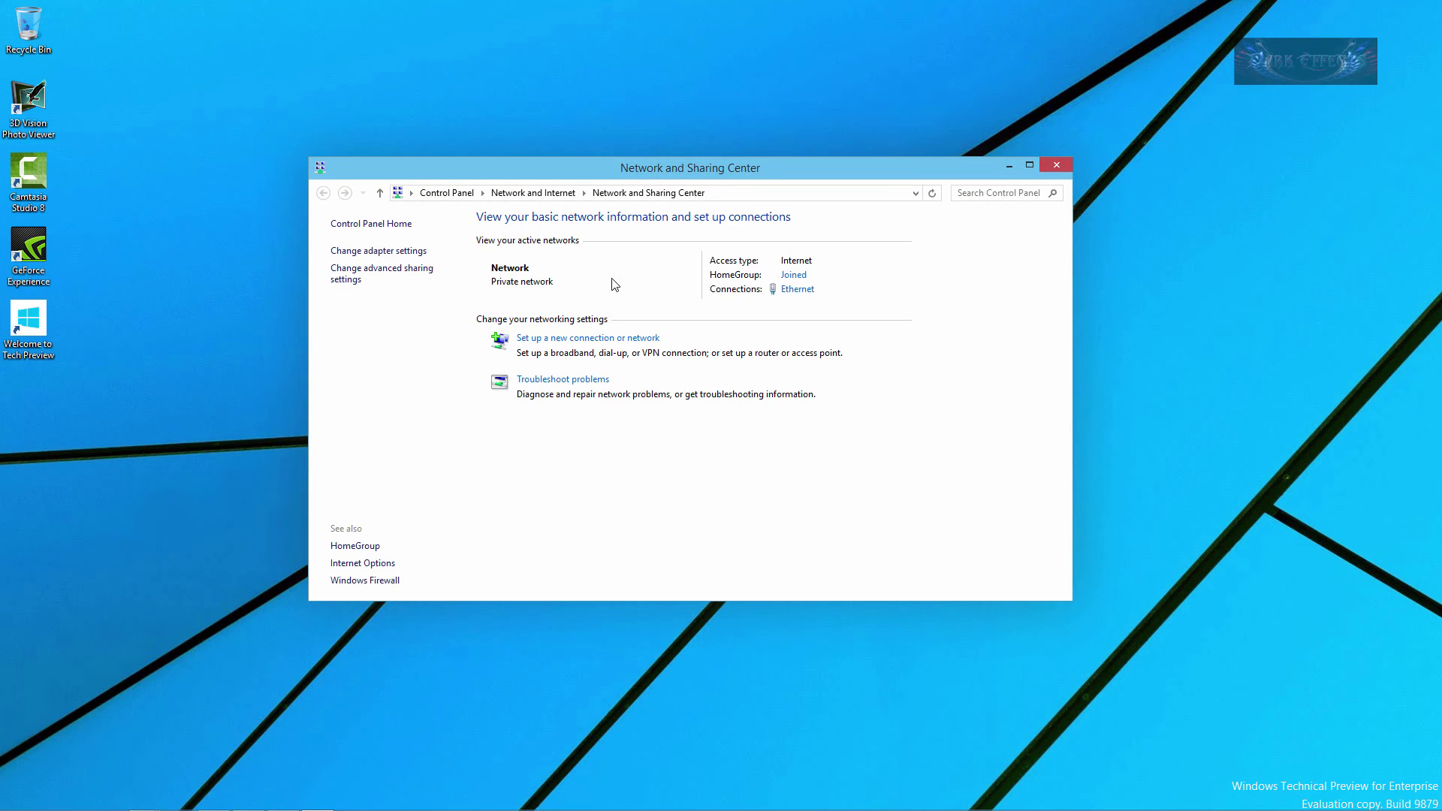
- Open the Ethernet adapter's properties and select Internet Protocol Version 4 (TCP/IPv4)
click(398, 252)
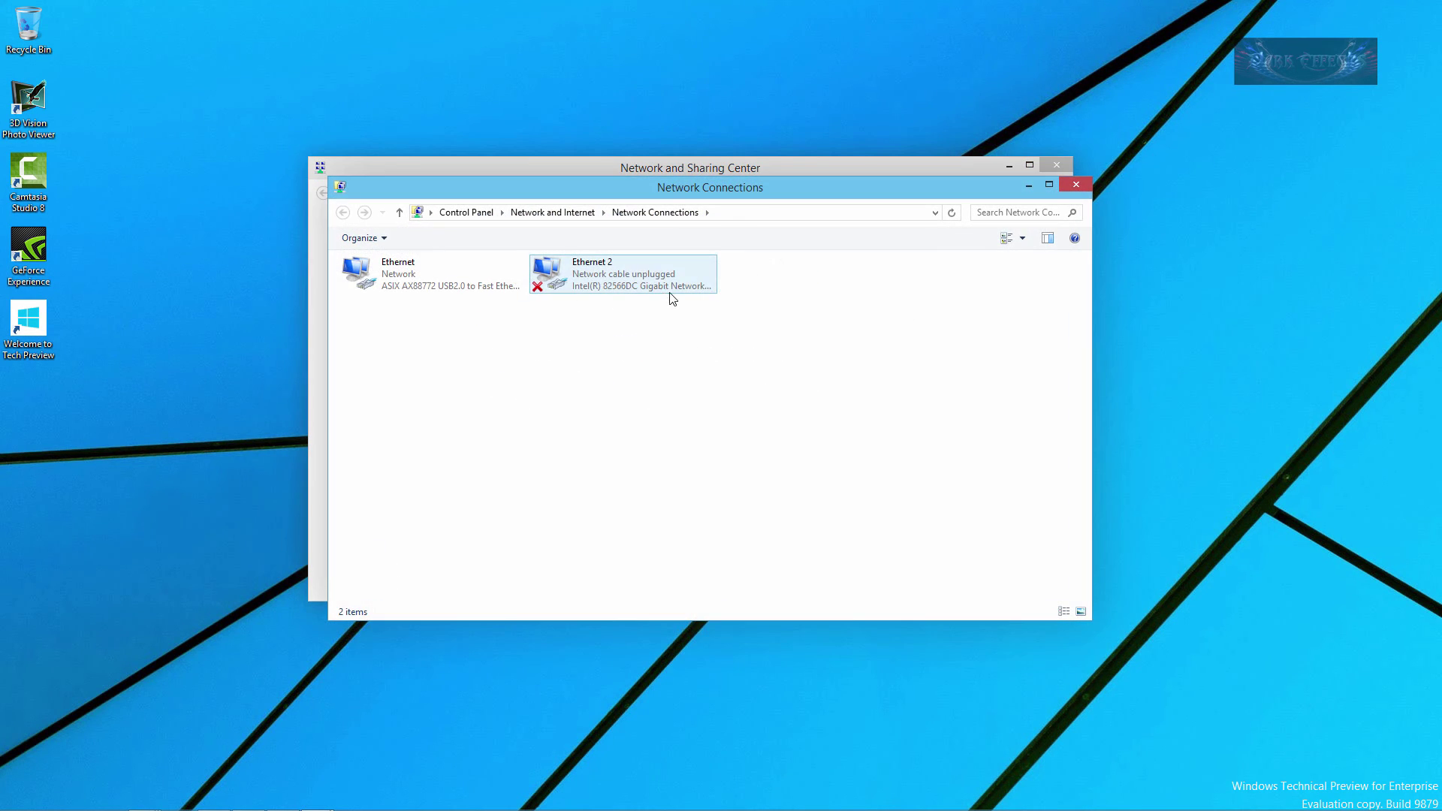
right_click(399, 272)
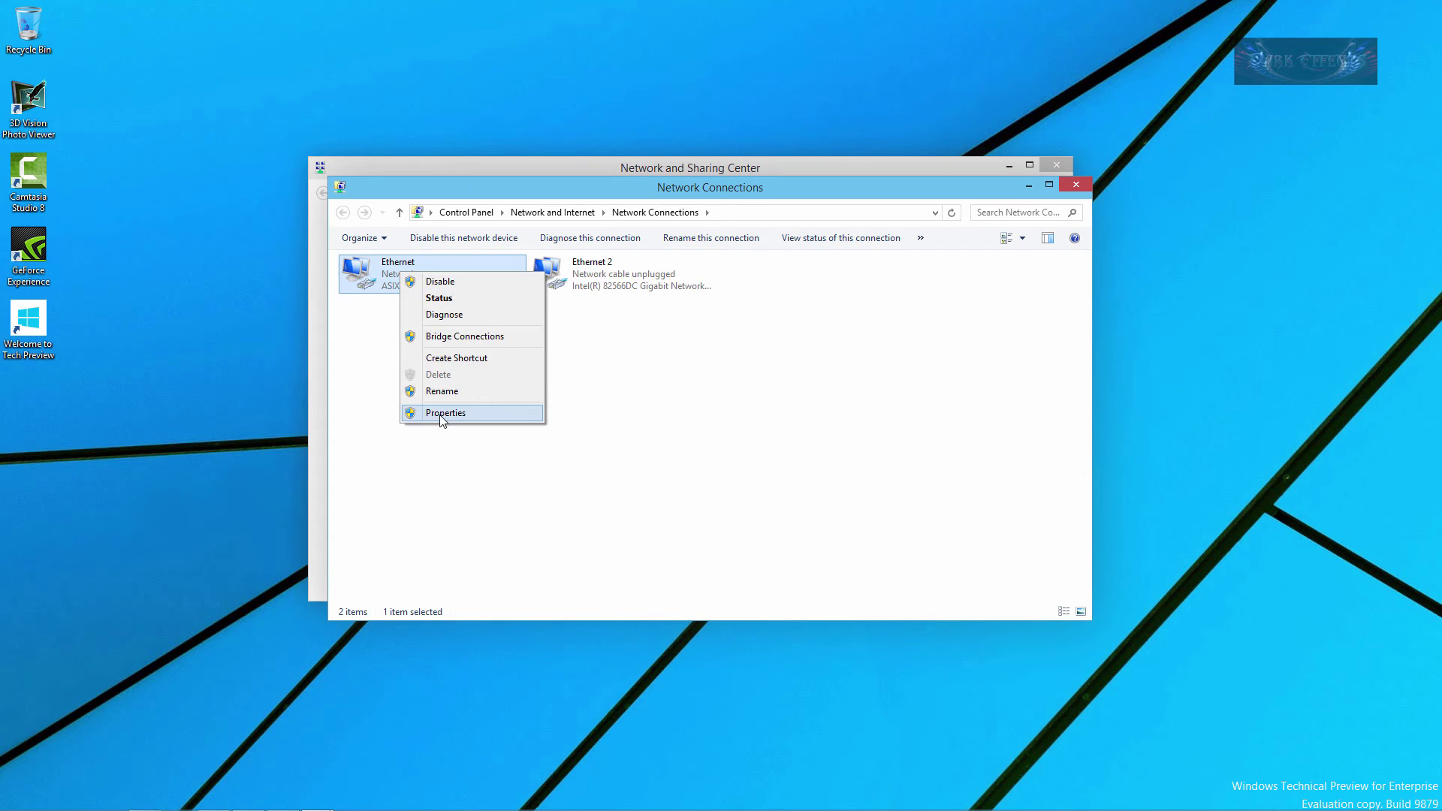
click(443, 414)
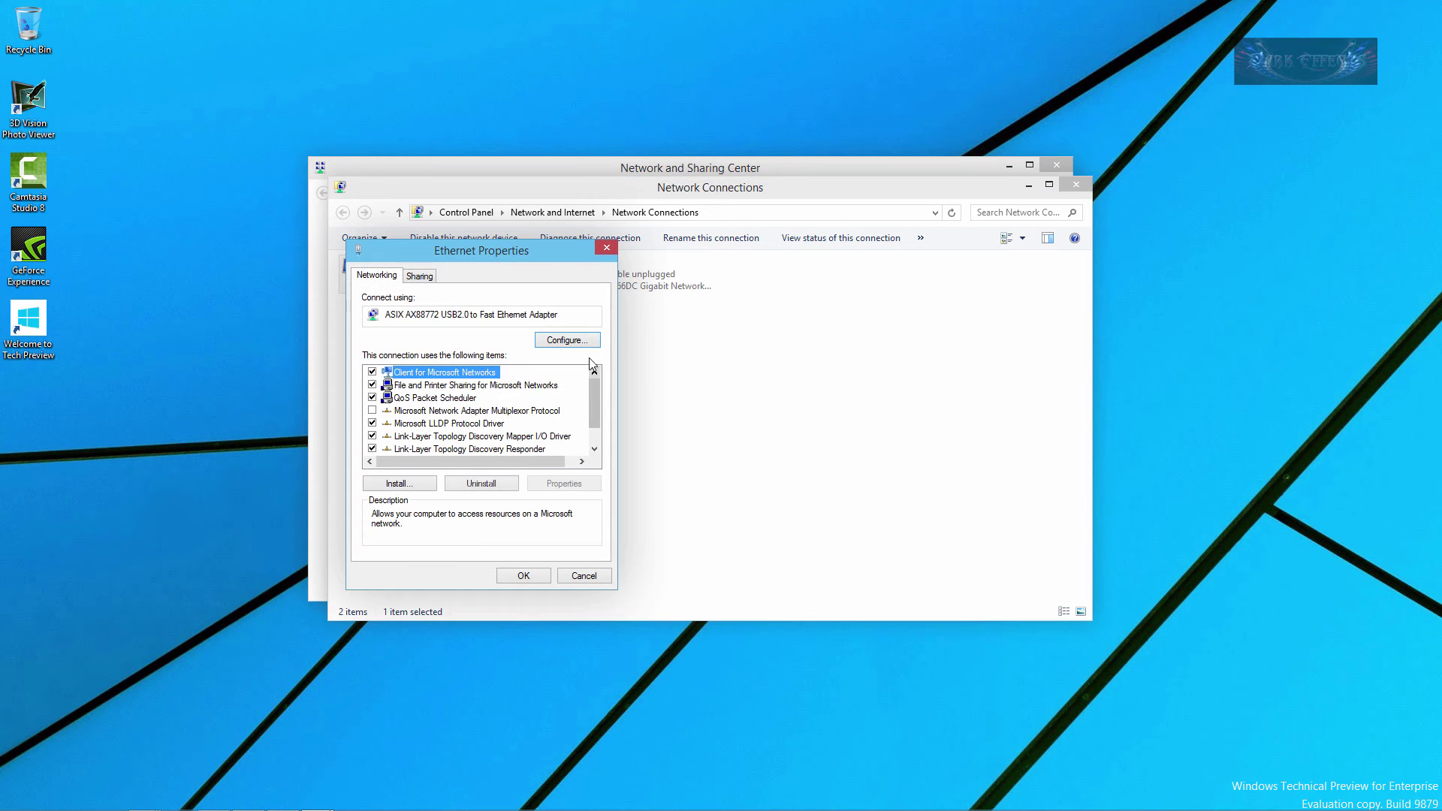
scroll(593, 412, down, 2)
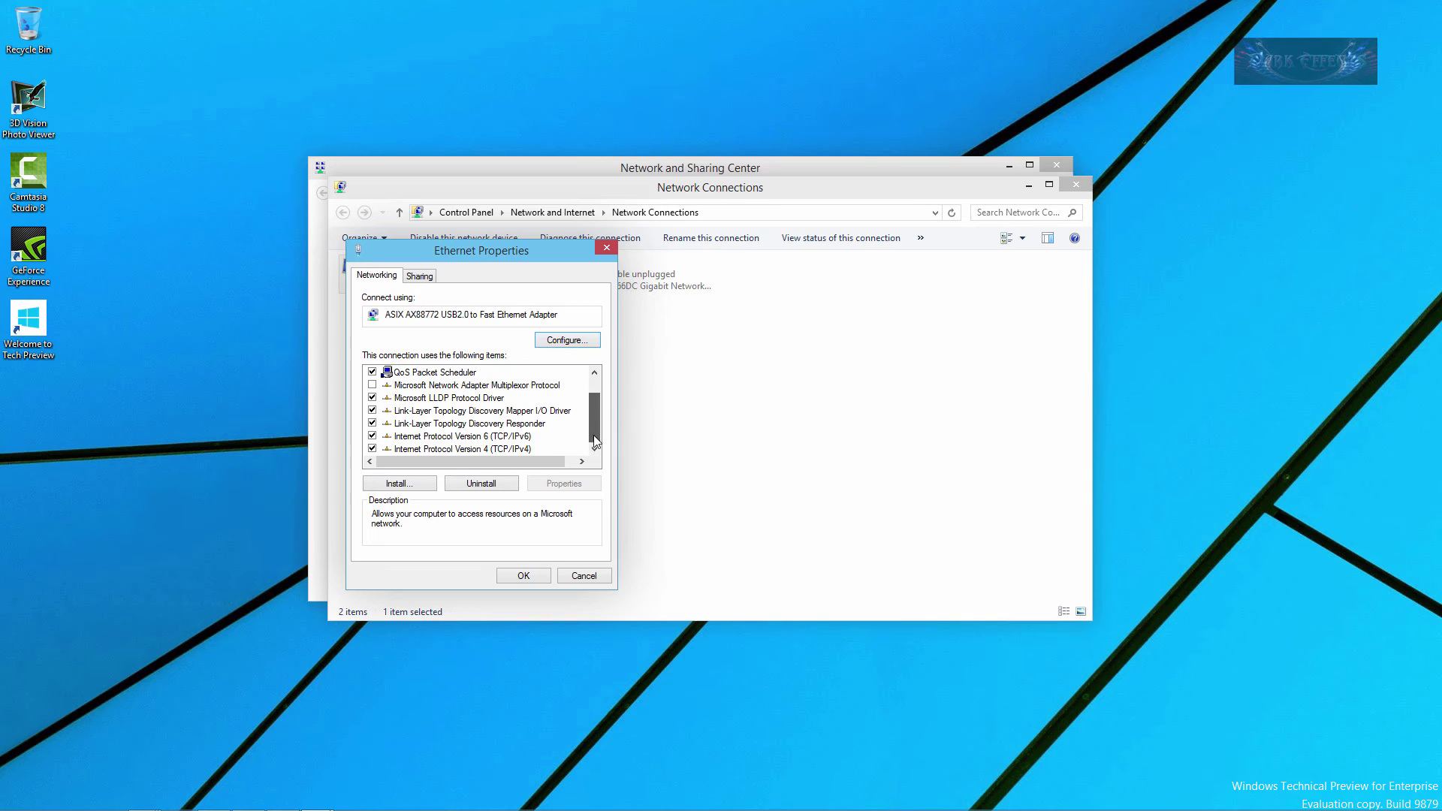
click(450, 449)
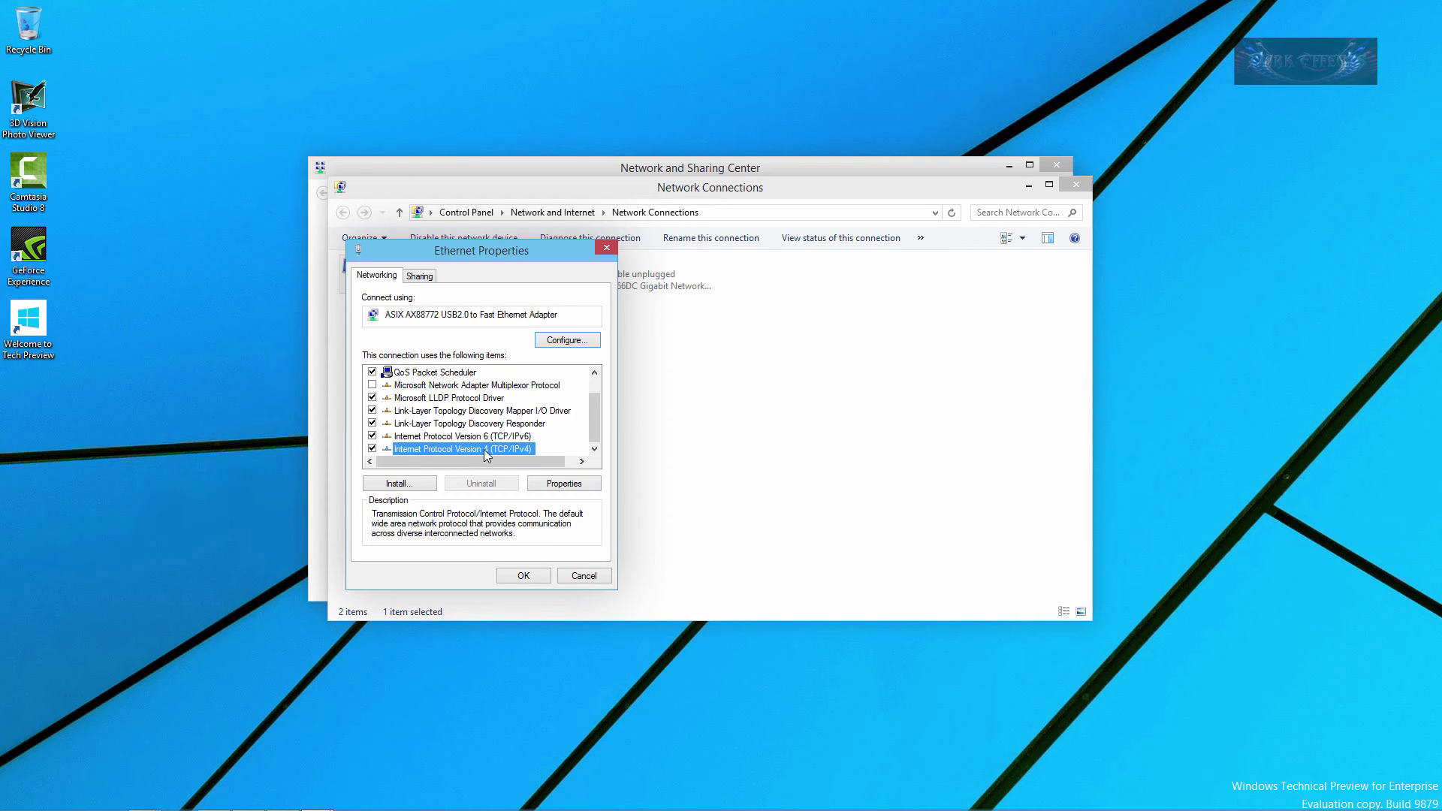
- Set static IP 192.168.2.8, mask 255.255.255.0, gateway 192.168.2.1 and preferred DNS 192.168.2.7
click(572, 487)
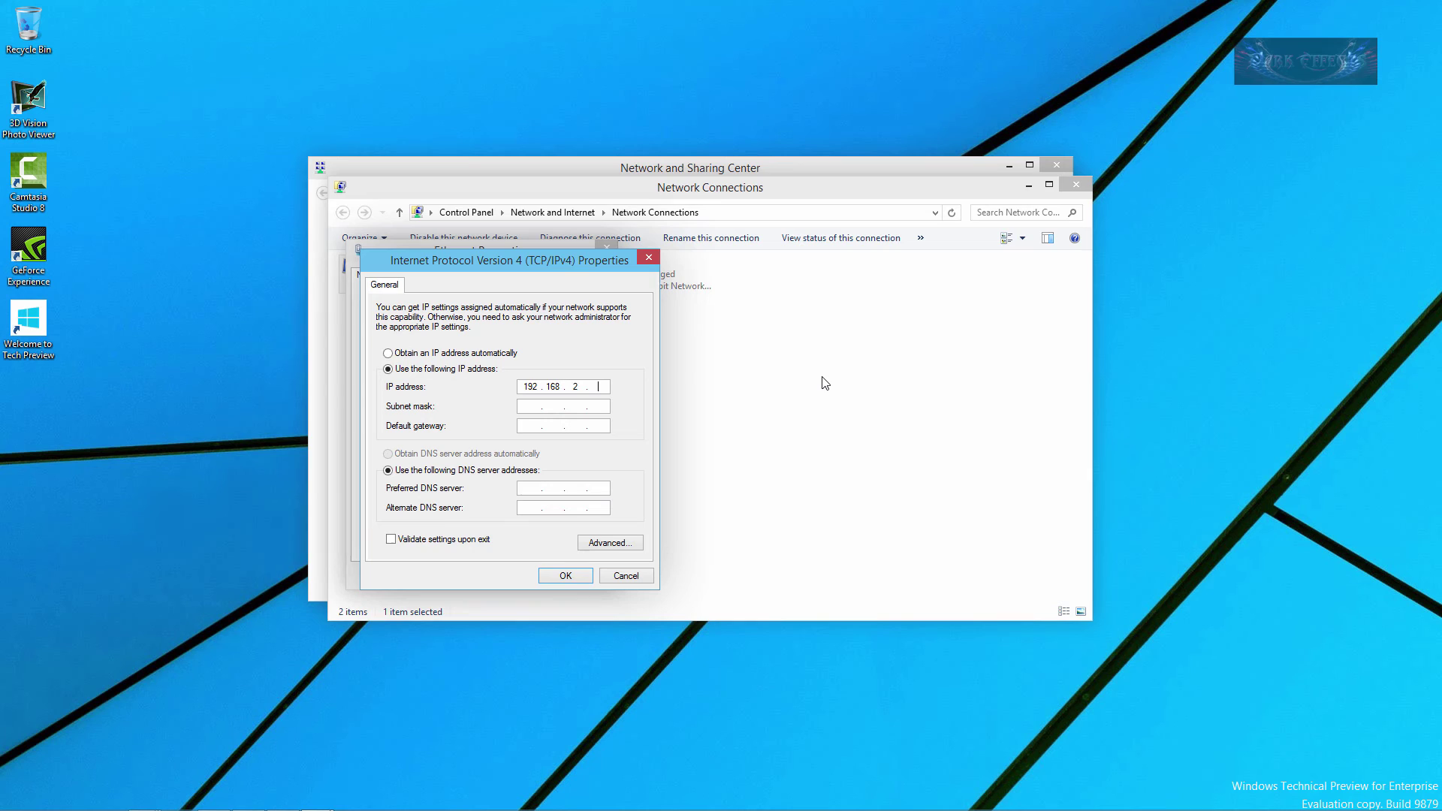
key(Tab)
key(Tab)
key(Tab)
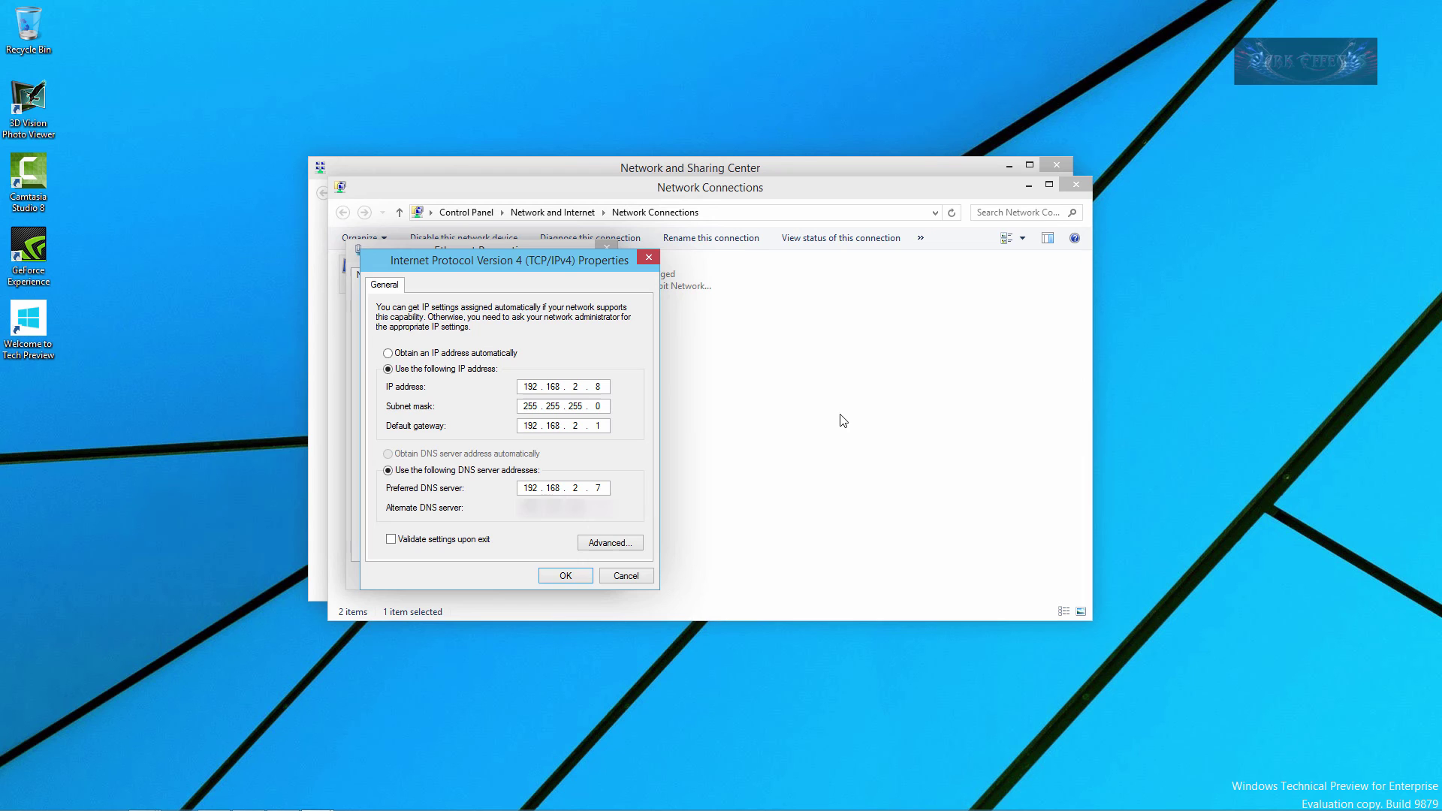
- Add 8.8.8.8 as an extra DNS server in Advanced TCP/IP Settings
click(624, 544)
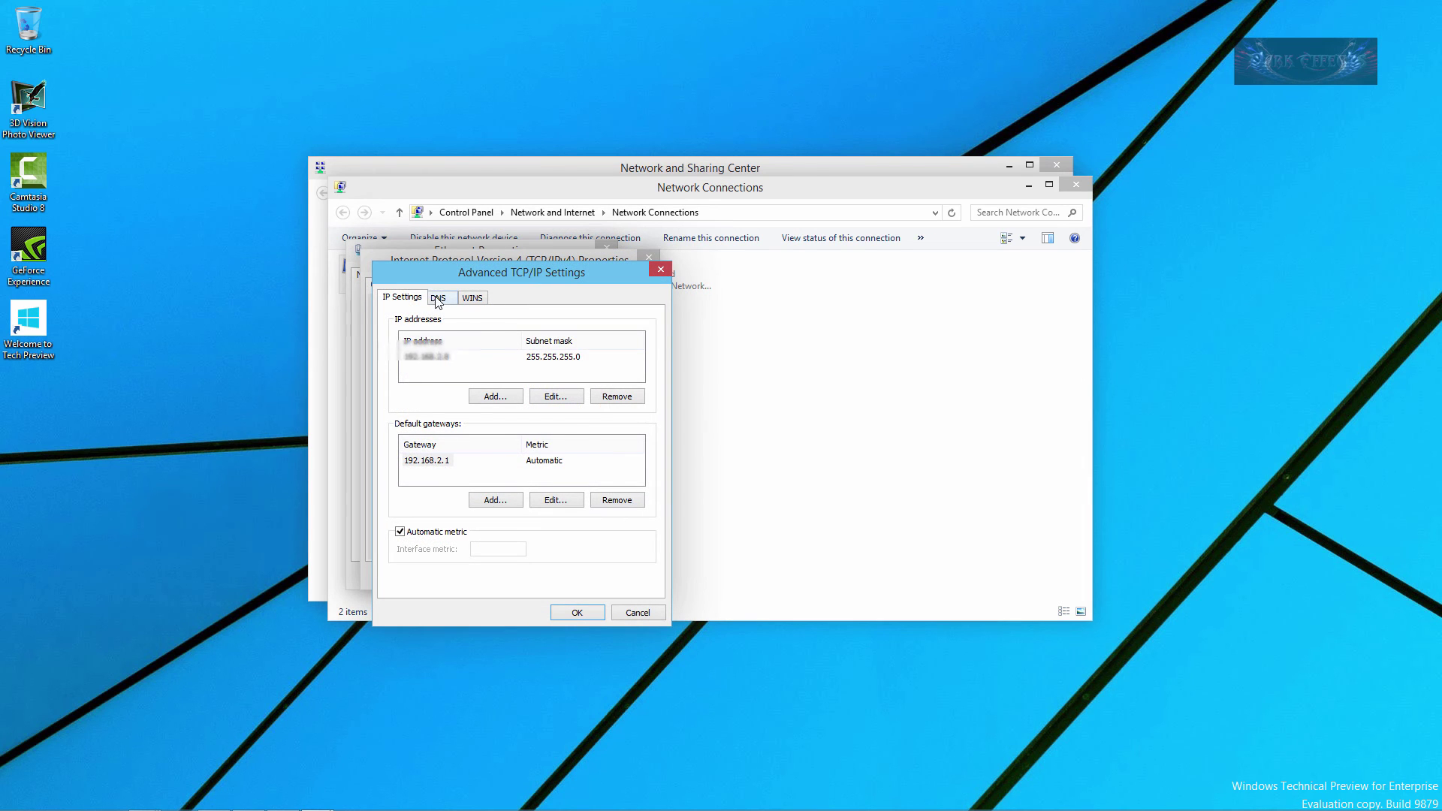
click(438, 298)
click(462, 384)
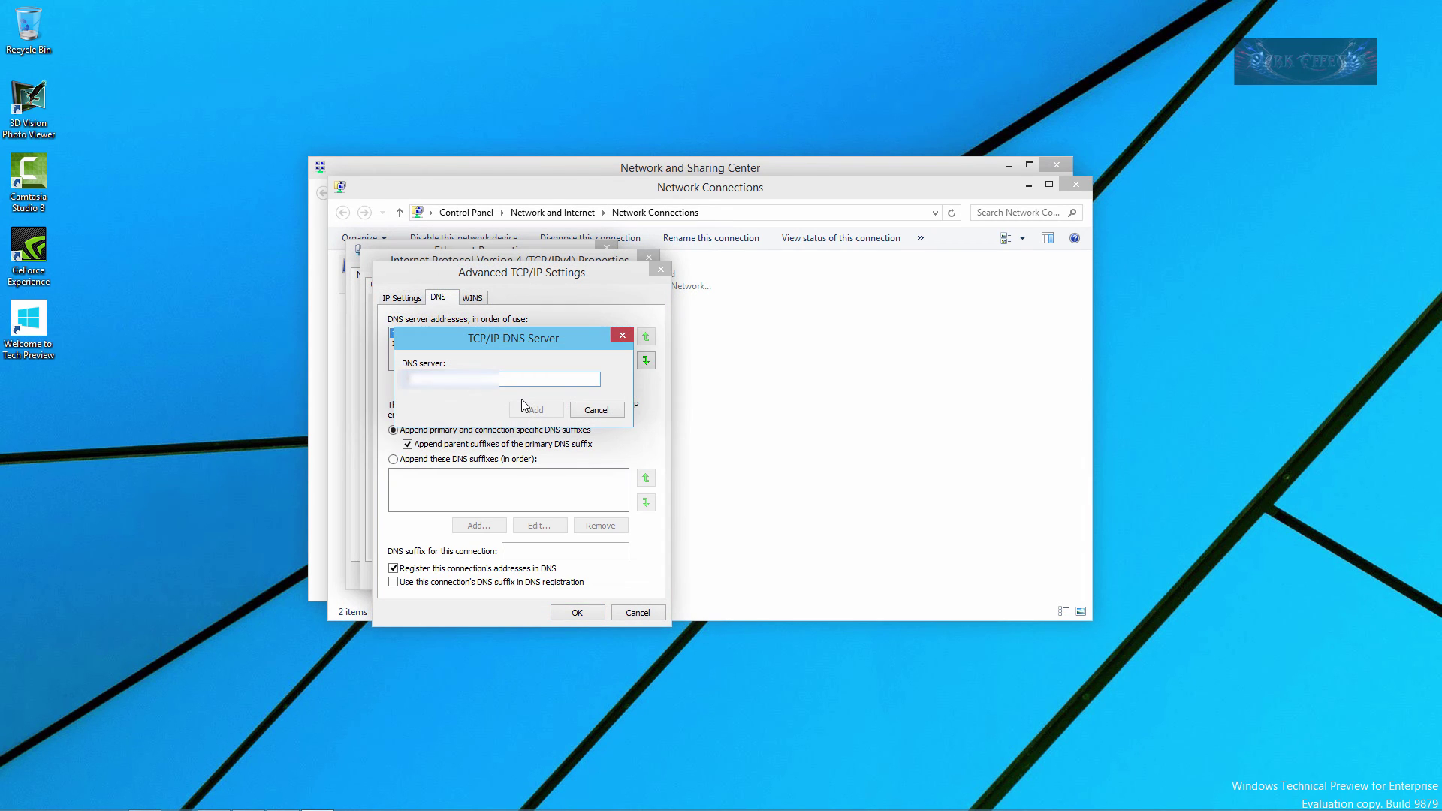
text(8.8.8.8)
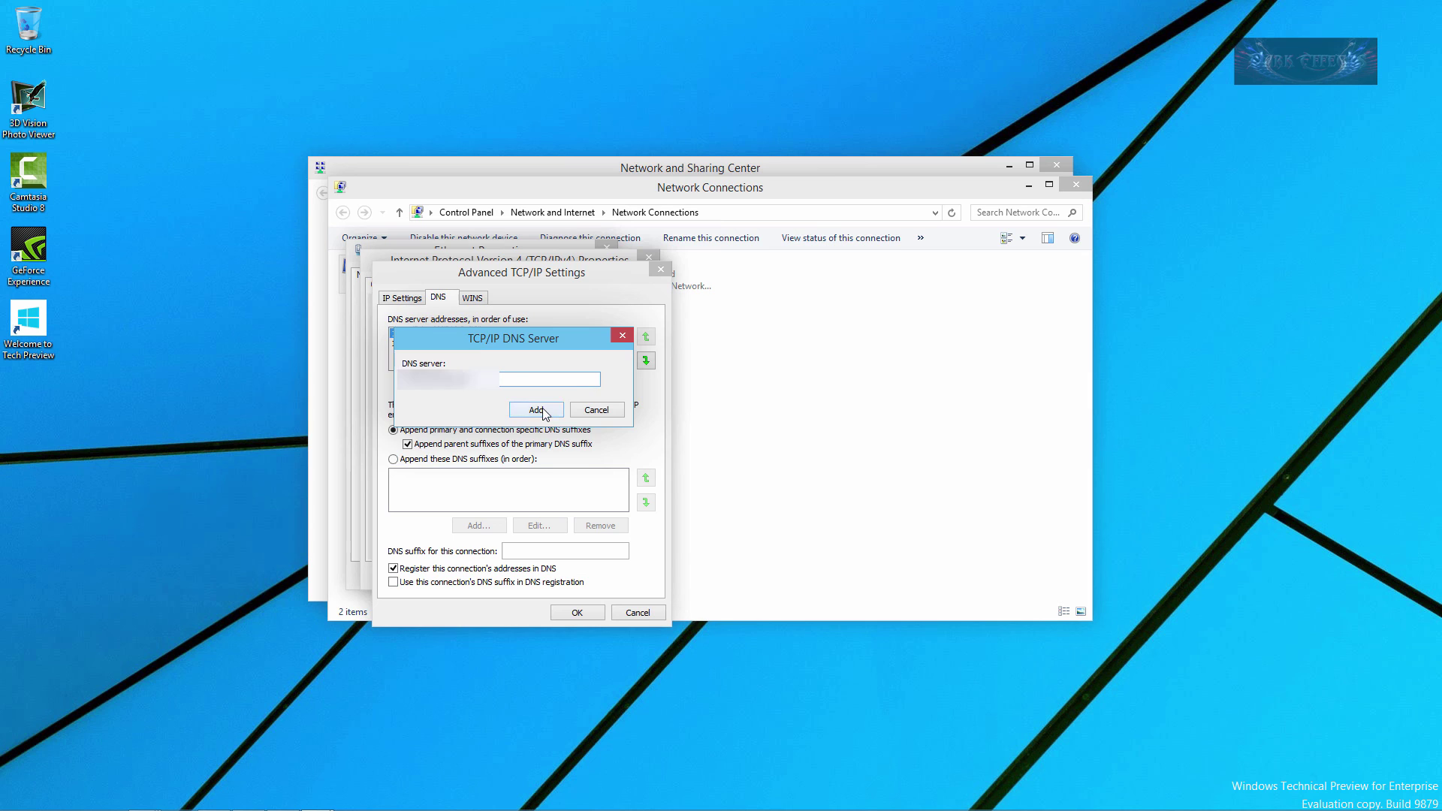
click(536, 410)
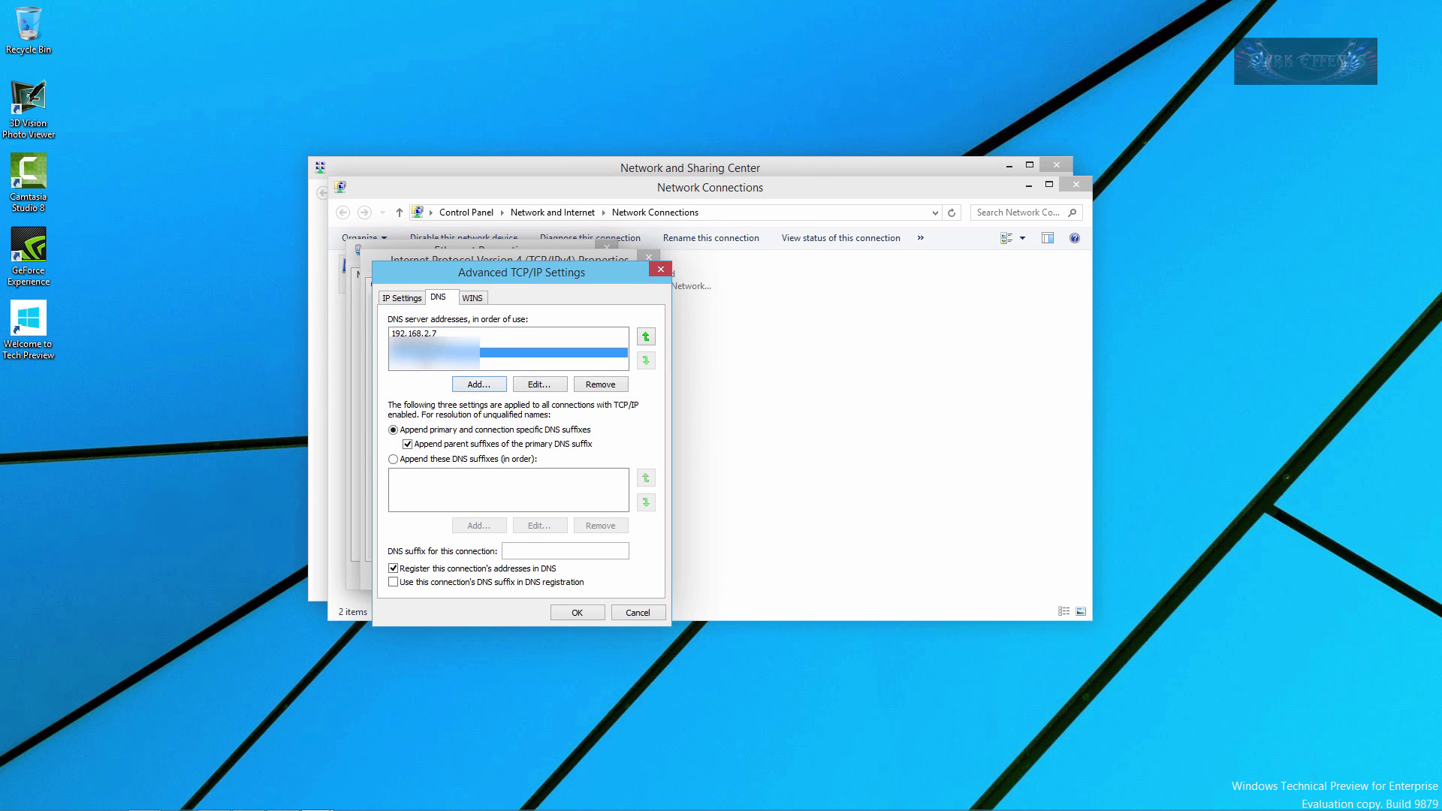
click(576, 612)
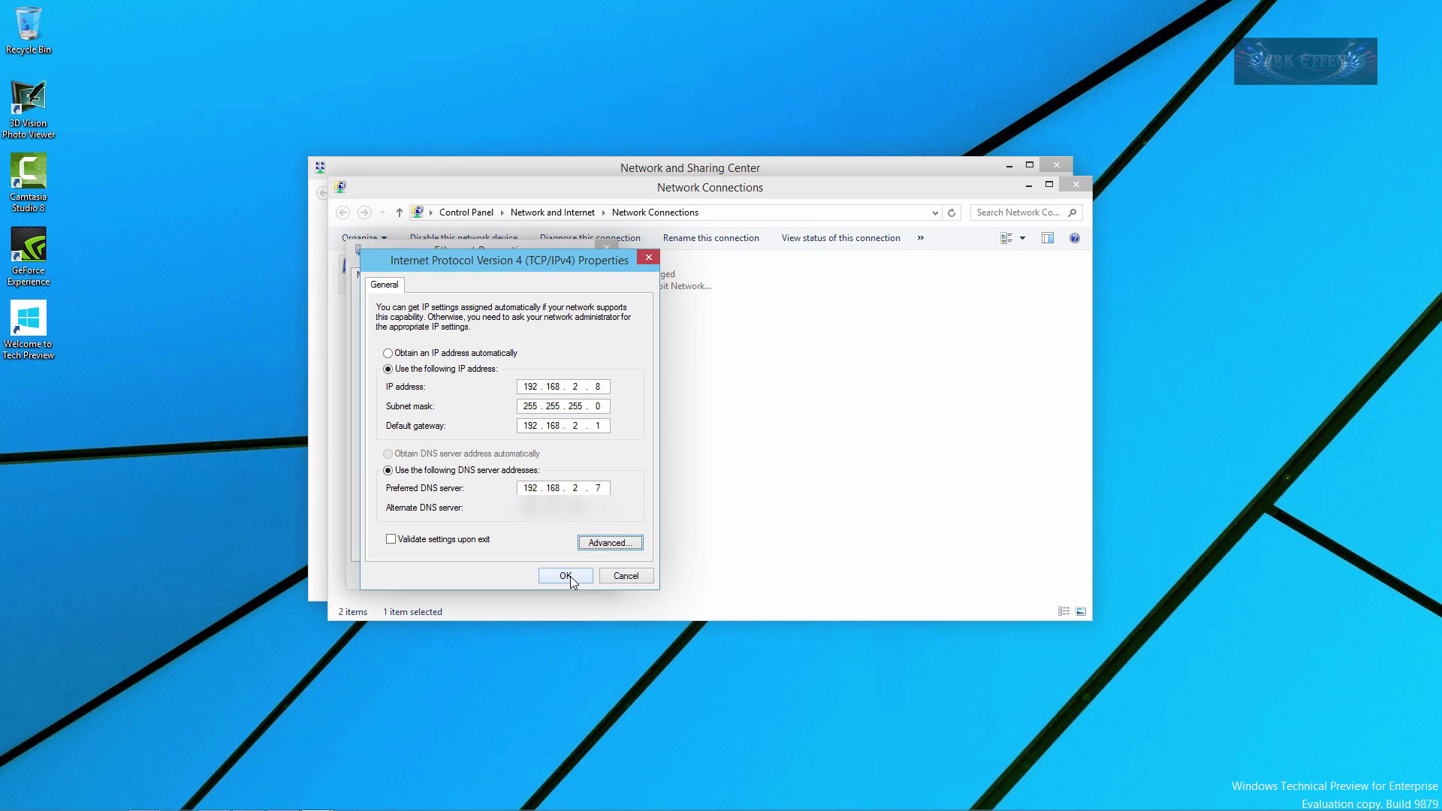
- Confirm the TCP/IPv4 and Ethernet Properties dialogs and deselect the Ethernet adapter
click(570, 575)
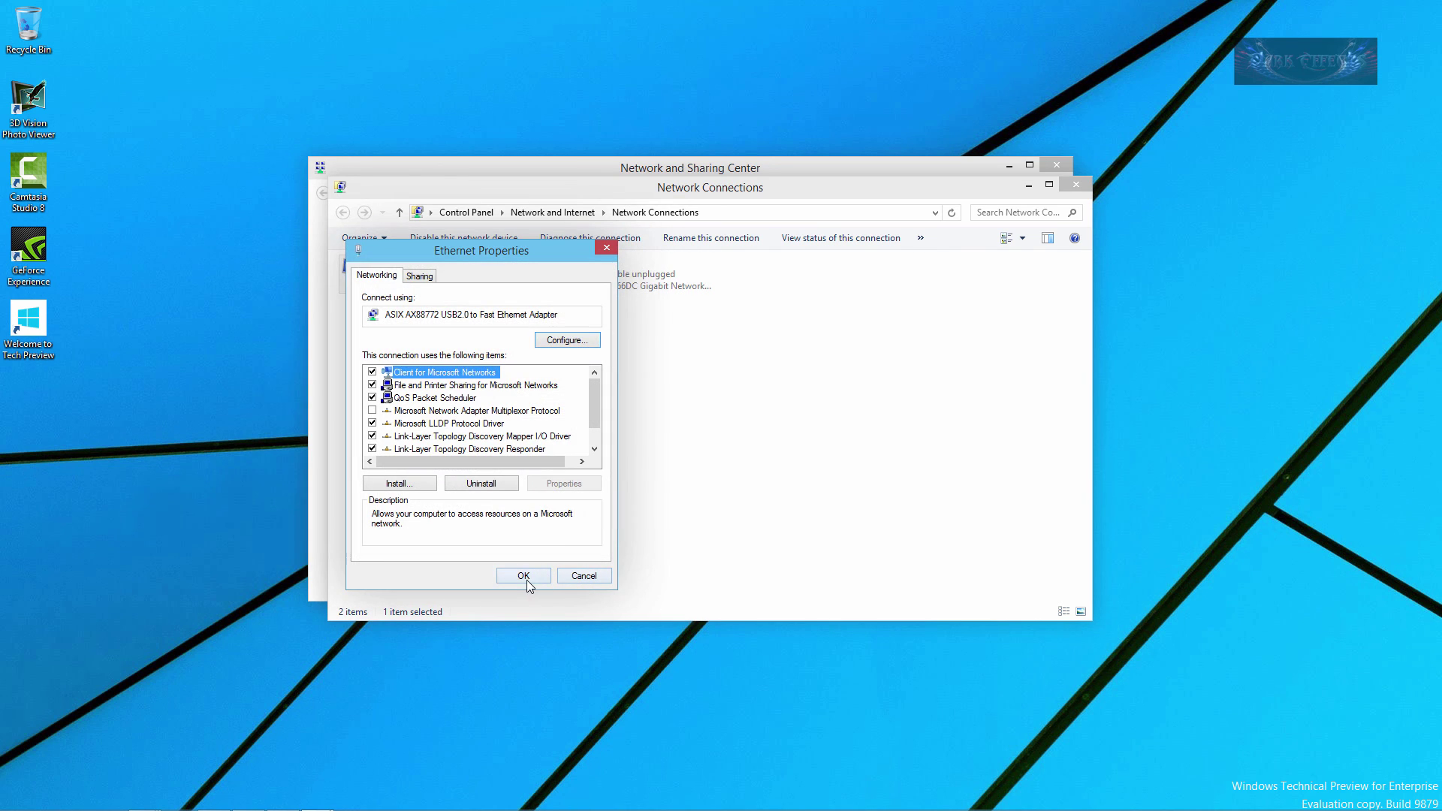
click(526, 580)
click(485, 374)
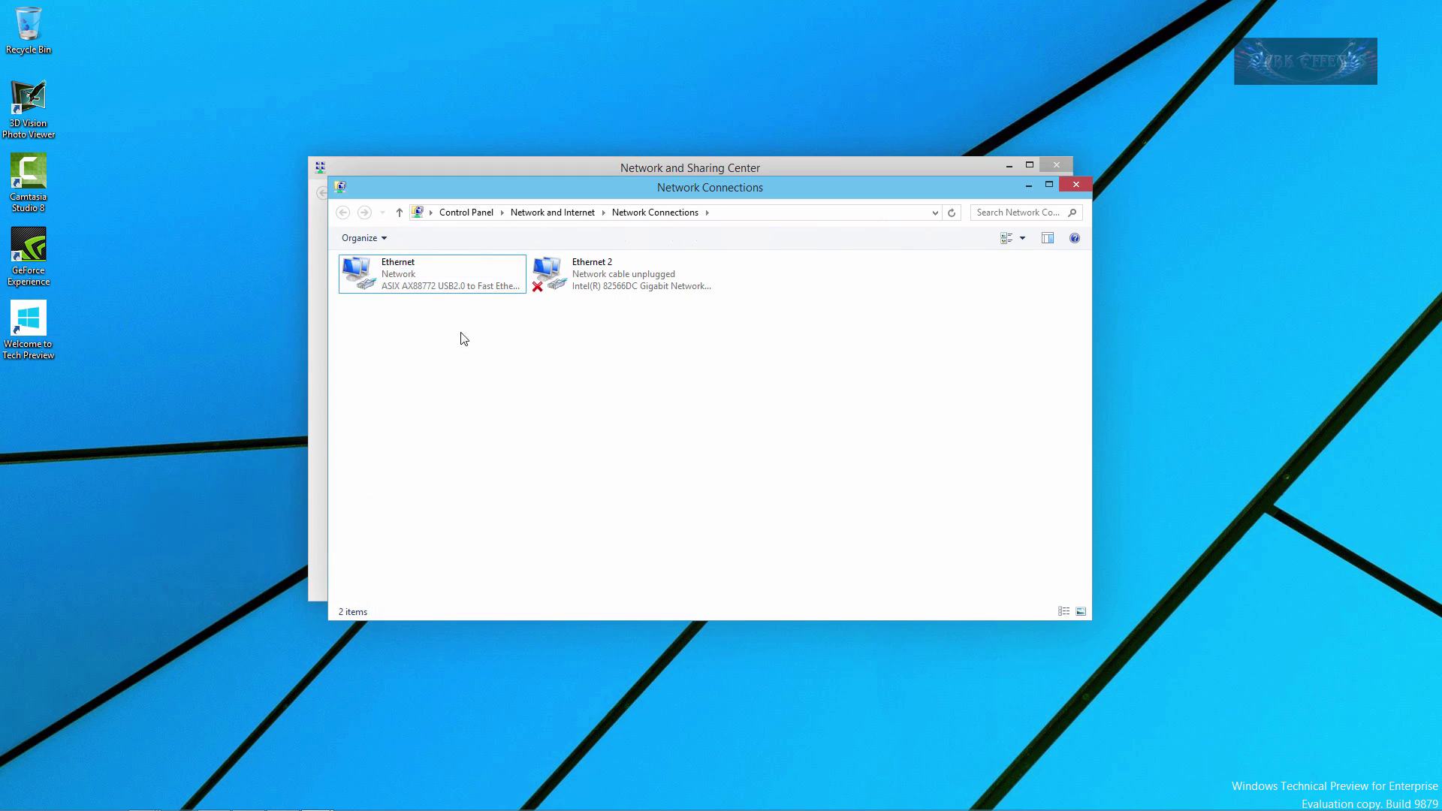